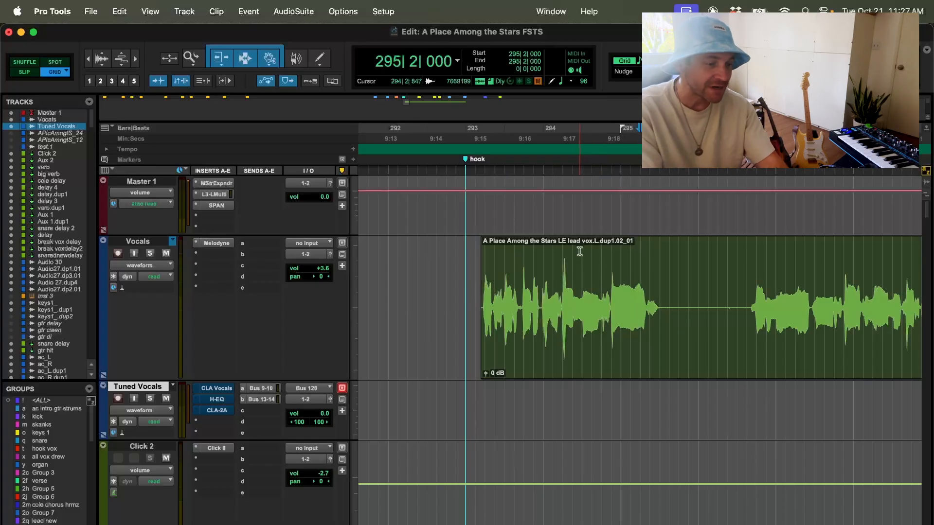
Examine the lead vocal clip on the Vocals track, from its full length down to its phrases after the hook marker.
key(r)
key(r)
click(671, 352)
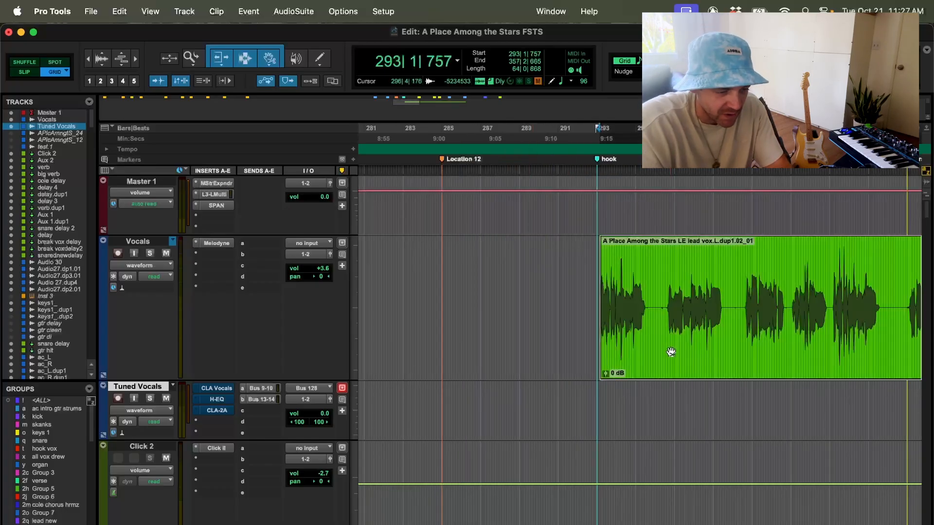
scroll(670, 352, right, 8)
key(r)
key(r)
scroll(669, 350, right, 3)
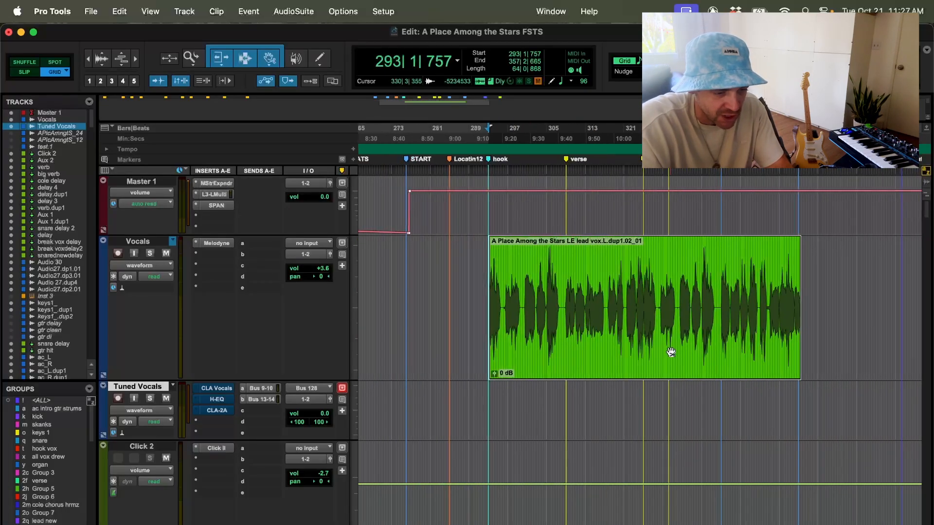
click(531, 264)
key(t)
key(t)
key(t)
scroll(555, 318, left, 4)
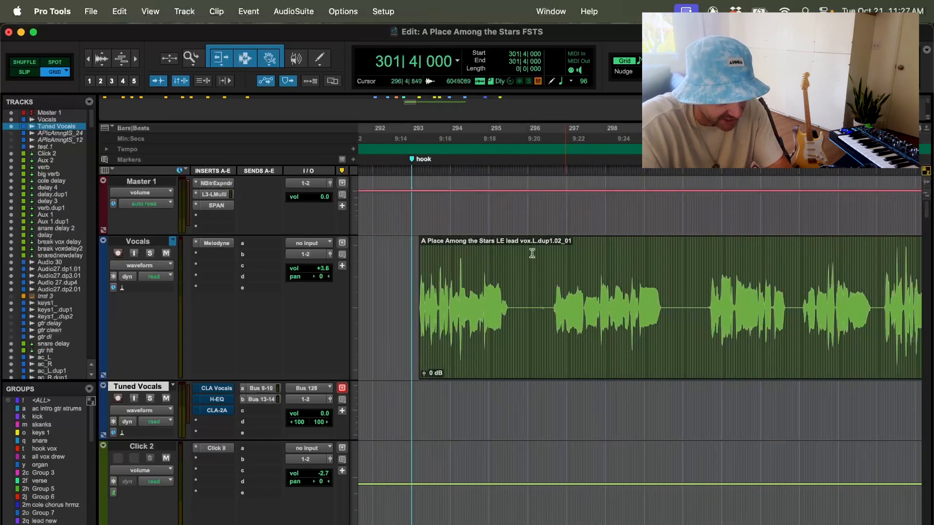
Select the first phrase on the Vocals track from 293|1|480 to 295|3|480 and play it with Melodyne bypassed.
click(474, 292)
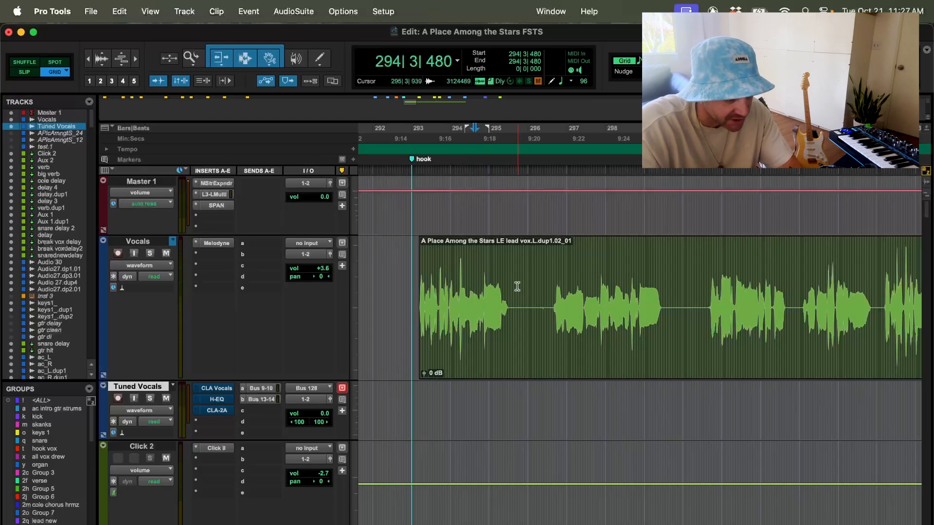
drag(517, 286, 420, 287)
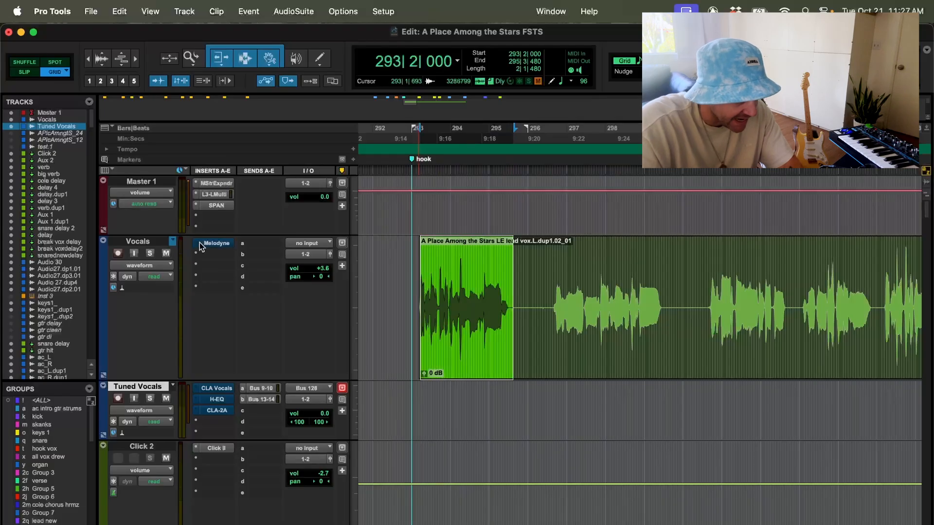
shift+click(417, 284)
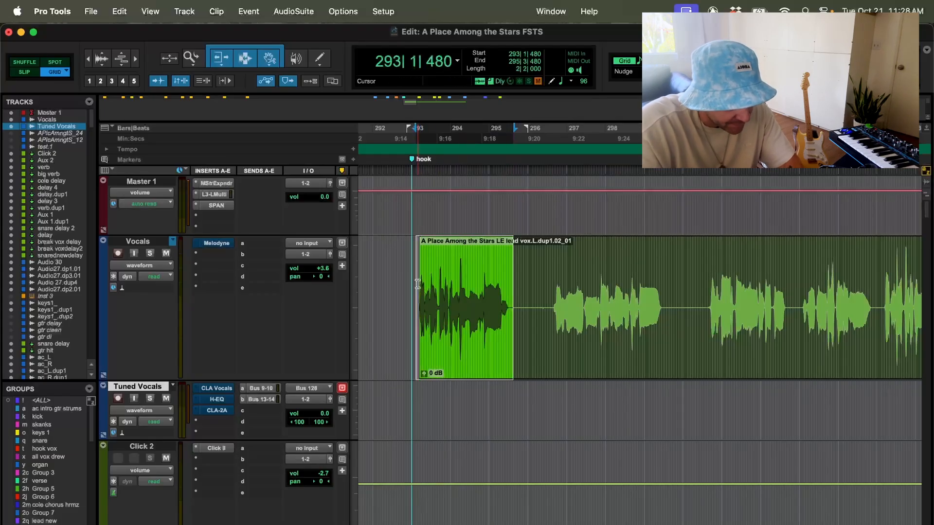
key(space)
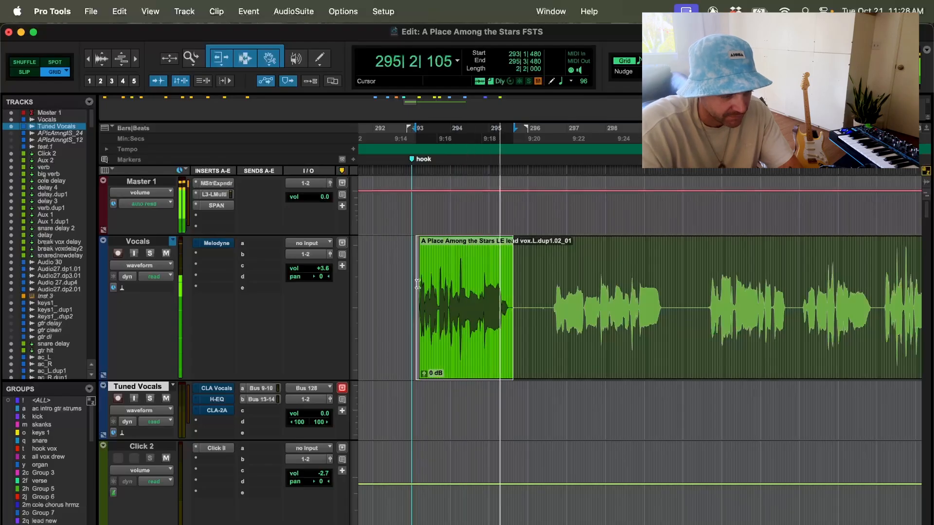
key(space)
Try playing the passage with the selected phrase deleted and Melodyne bypassed, and undo the deletion.
key(Delete)
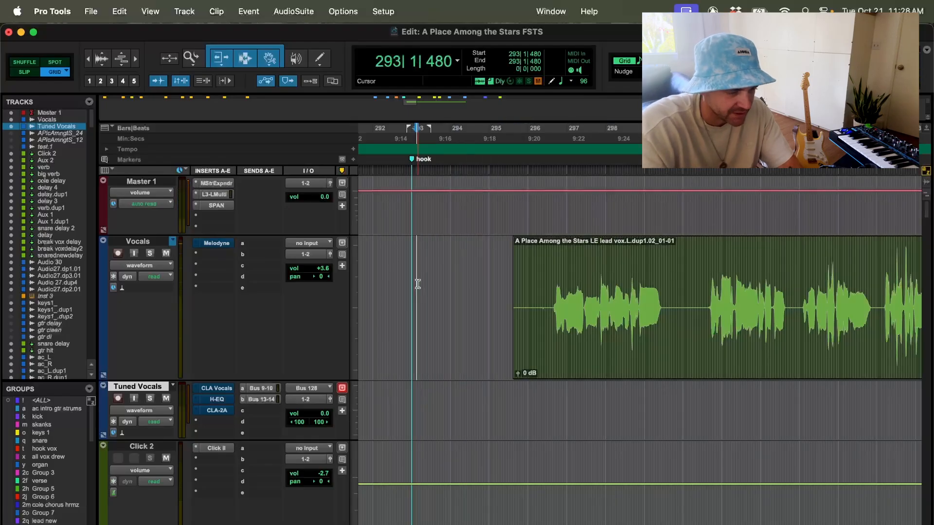
key(space)
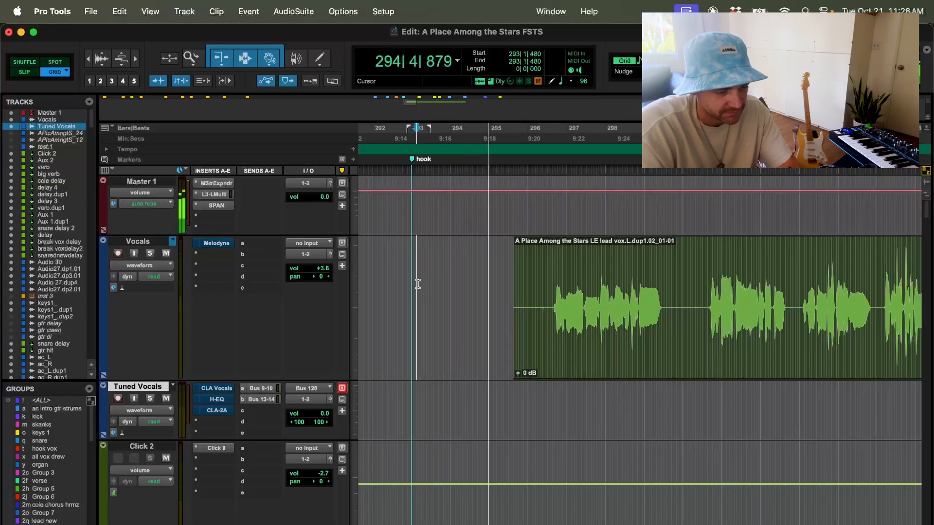
key(space)
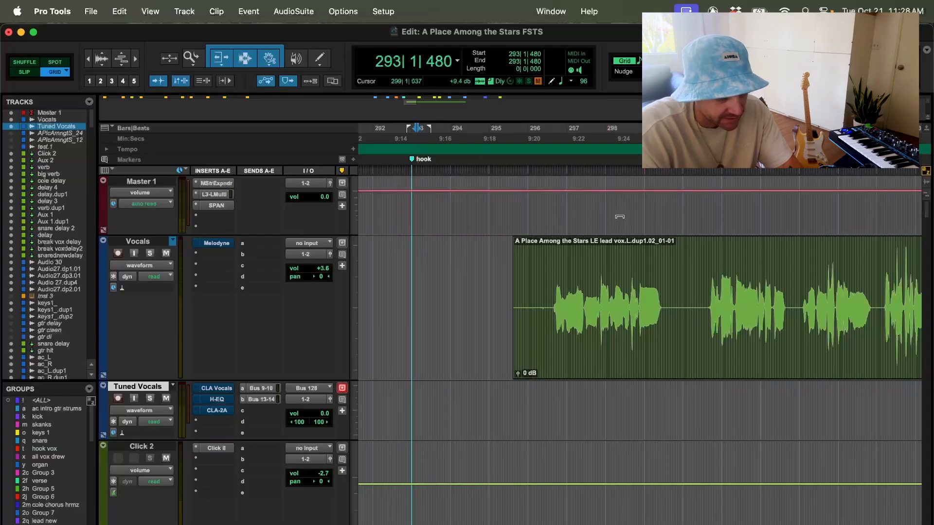
key(super+z)
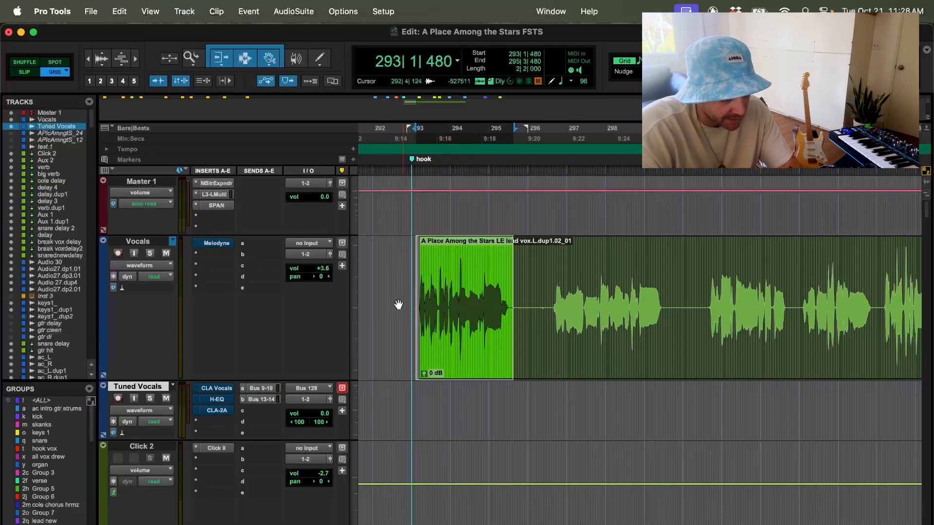
Transfer the selected vocal phrase into the active Melodyne insert on the Vocals track and close the plug-in window.
click(216, 242)
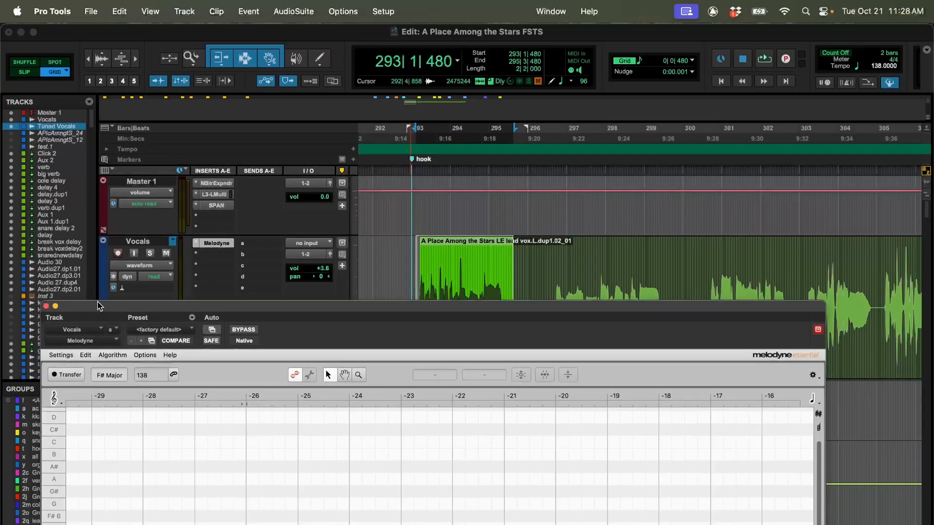
drag(98, 302, 164, 82)
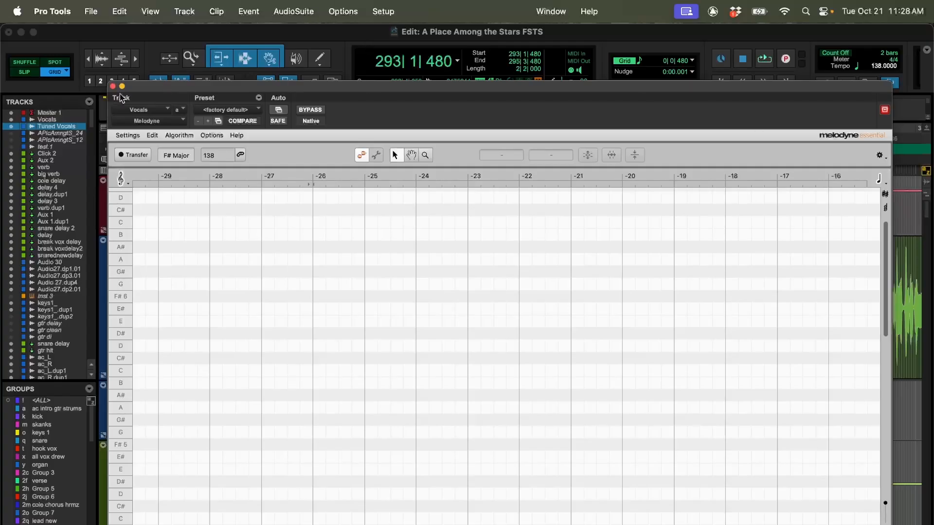
click(134, 156)
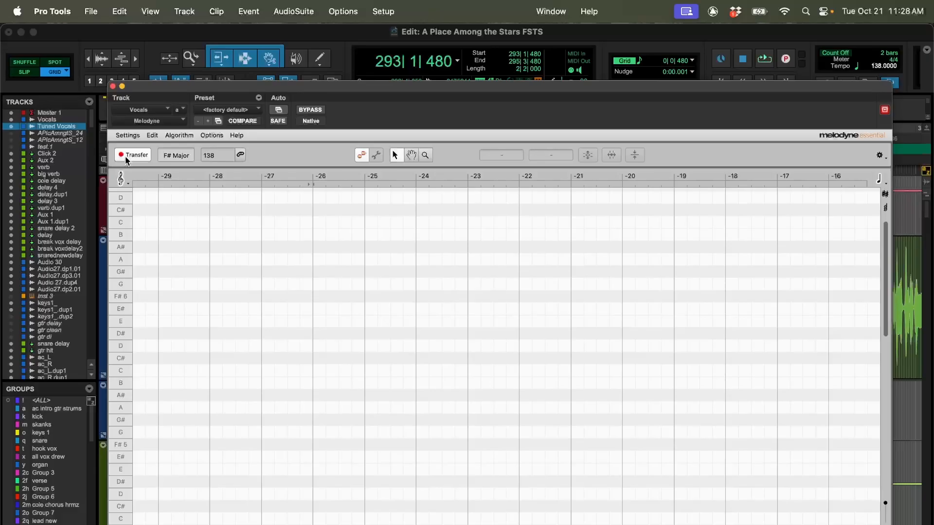
key(space)
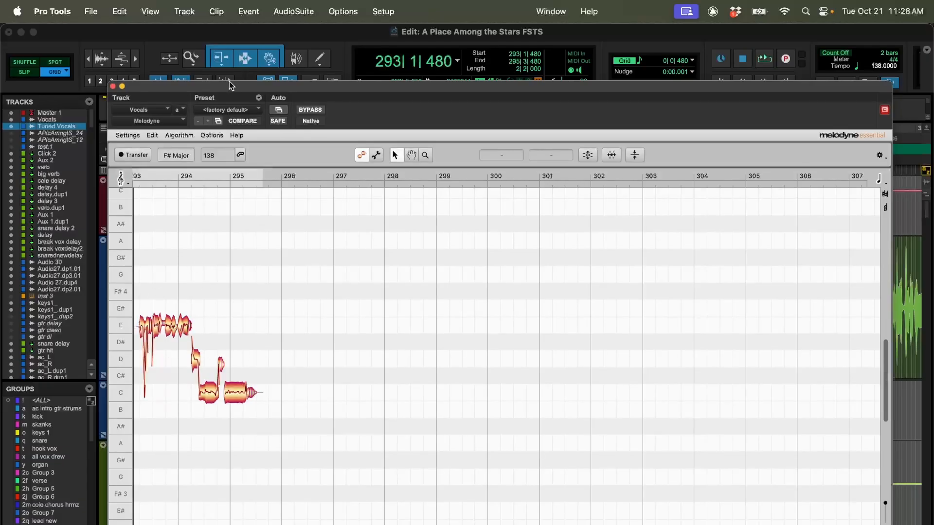
click(113, 87)
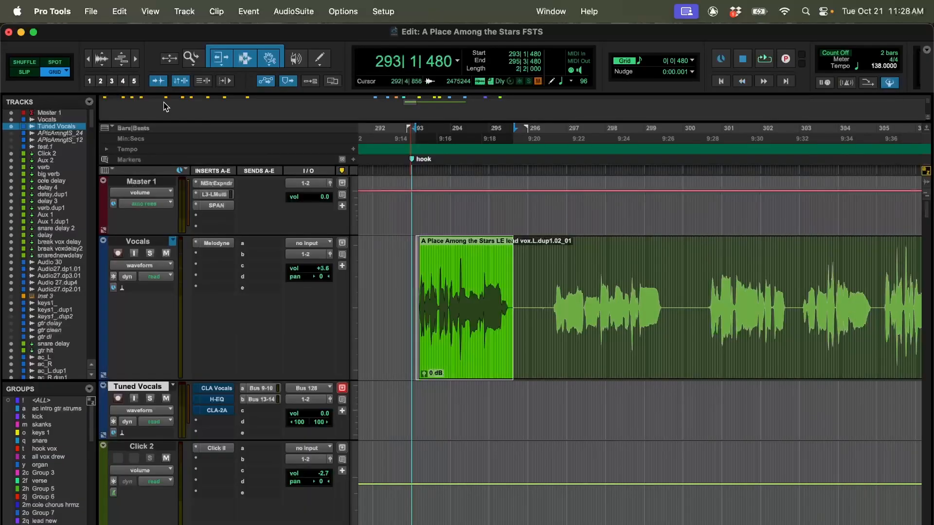
click(214, 244)
click(113, 87)
Delete the transferred phrase from the Vocals track, and play the empty passage through Melodyne to compare it with the plug-in's notes.
key(Delete)
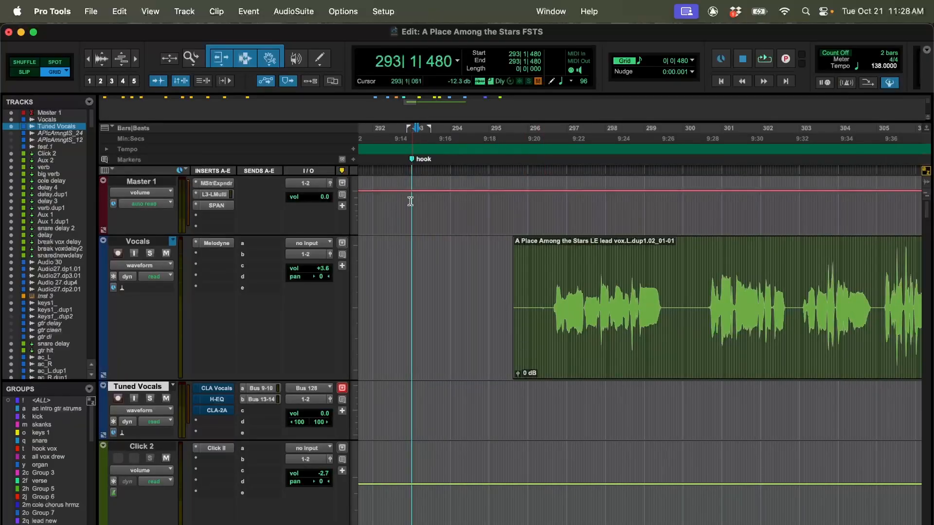
key(space)
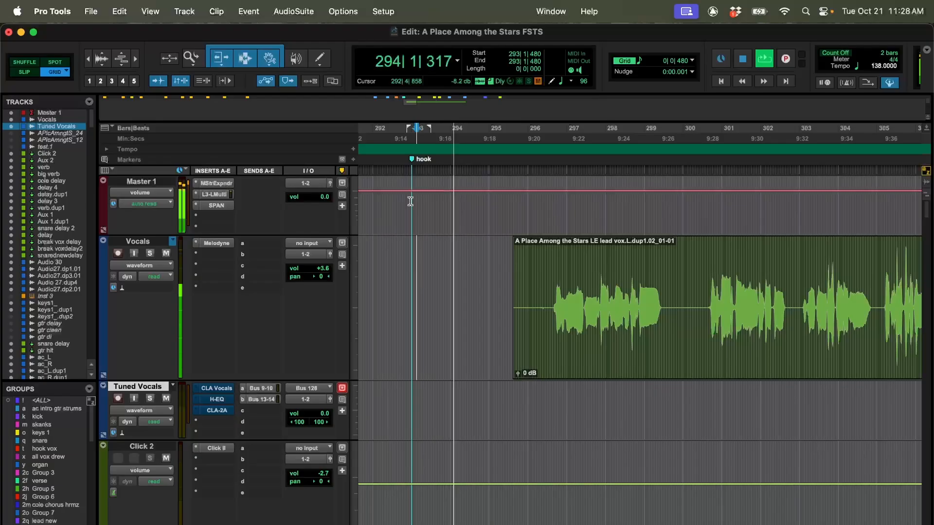
key(space)
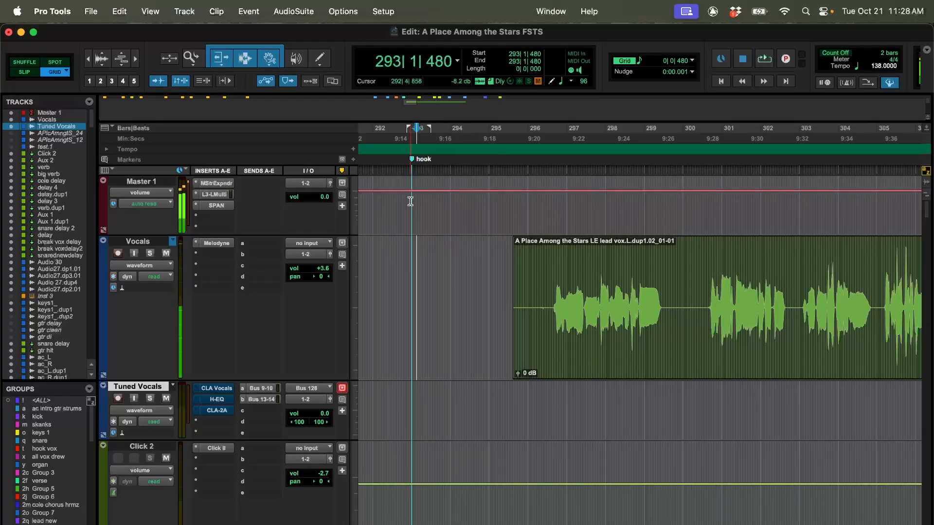
click(216, 243)
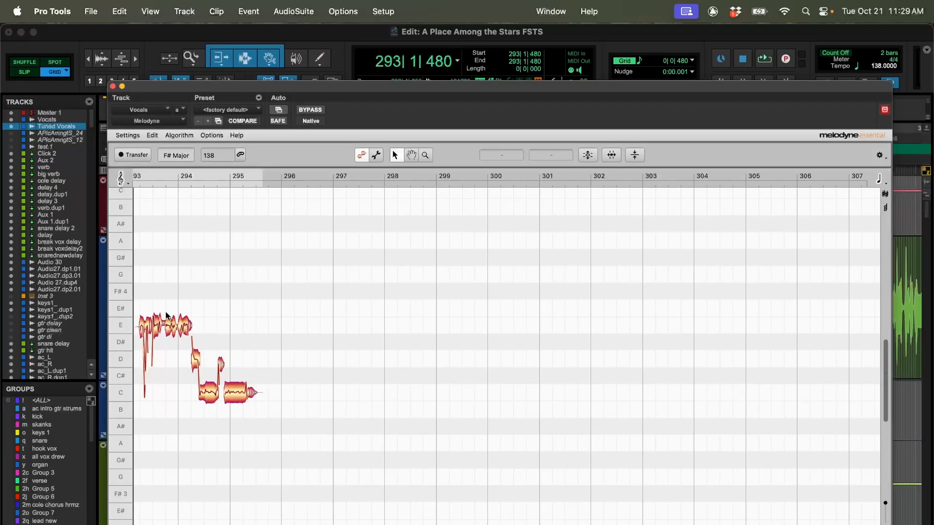
click(113, 87)
Undo the deletion of the first vocal phrase on the Vocals track.
drag(446, 284, 796, 284)
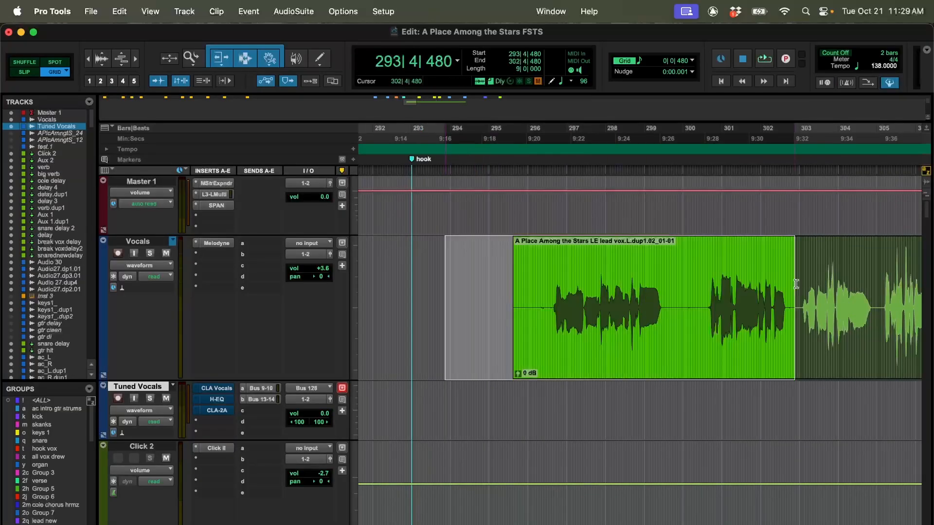
click(454, 297)
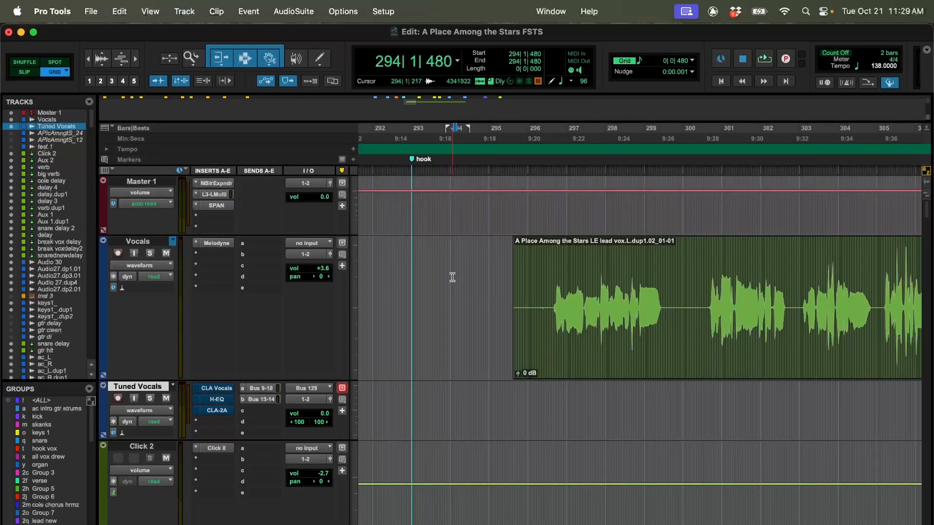
key(super+z)
With Melodyne bypassed, move the vocal slice starting at 293|4|000 to 294|1|691 and shift a shorter piece of it earlier.
click(480, 276)
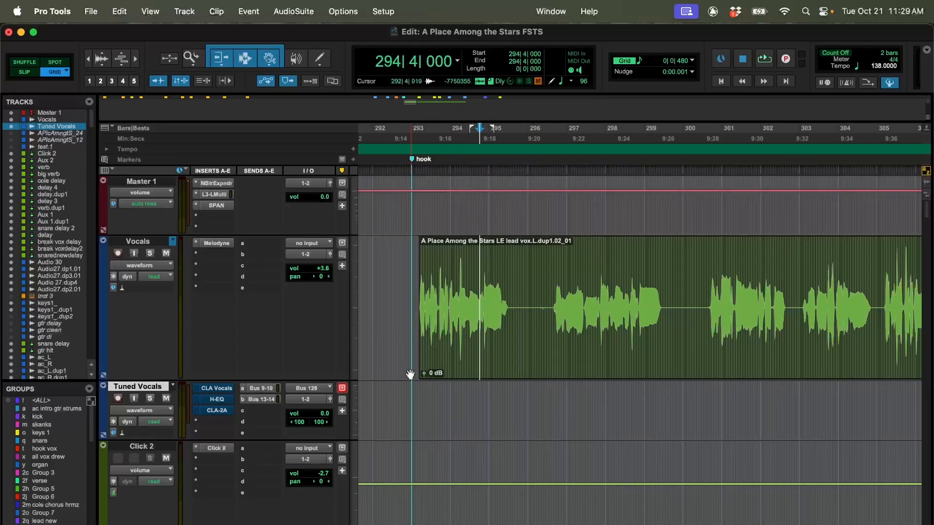
drag(441, 287, 476, 290)
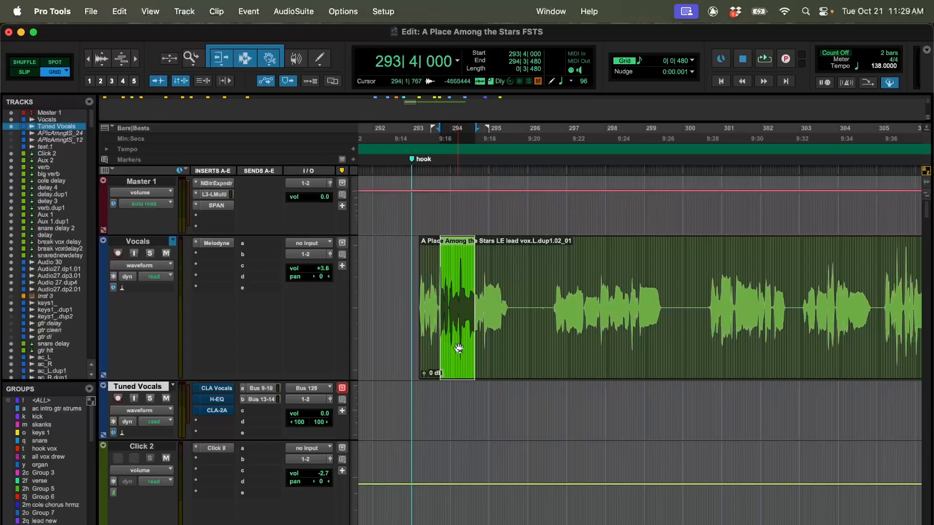
click(214, 244)
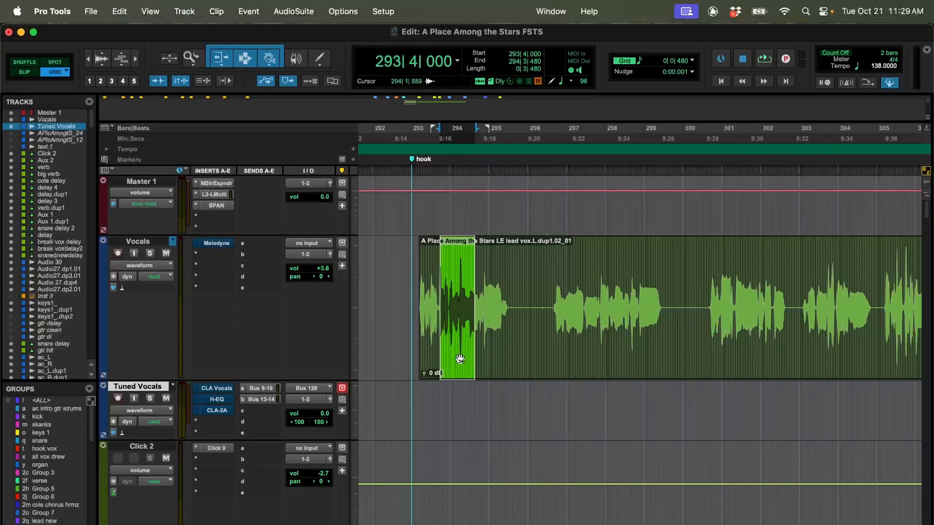
mouse_move(459, 359)
mouse_down()
mouse_move(443, 361)
mouse_move(476, 359)
mouse_up()
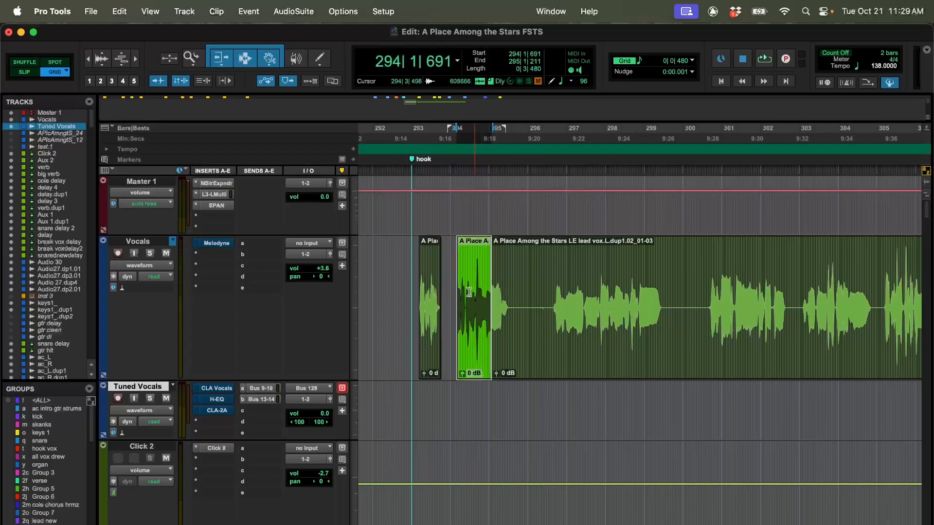
drag(475, 281, 467, 282)
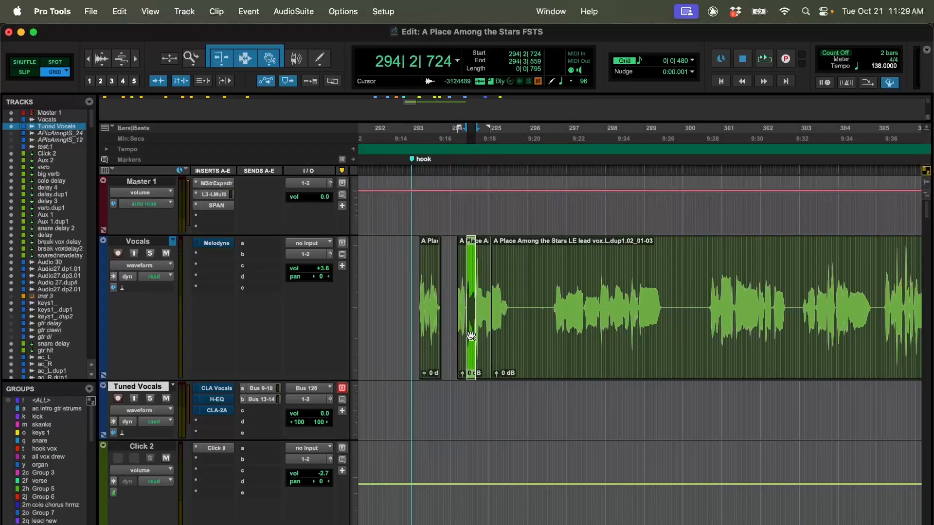
drag(471, 335, 457, 336)
Compare playback of the rearranged vocal slices with Melodyne bypassed and with it active, starting around 293|4.
click(446, 263)
key(space)
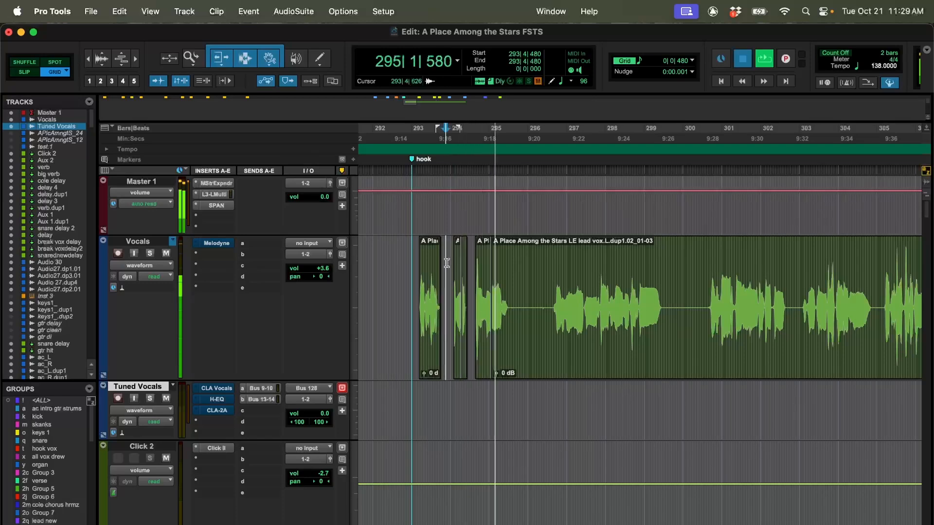
key(space)
super+click(217, 242)
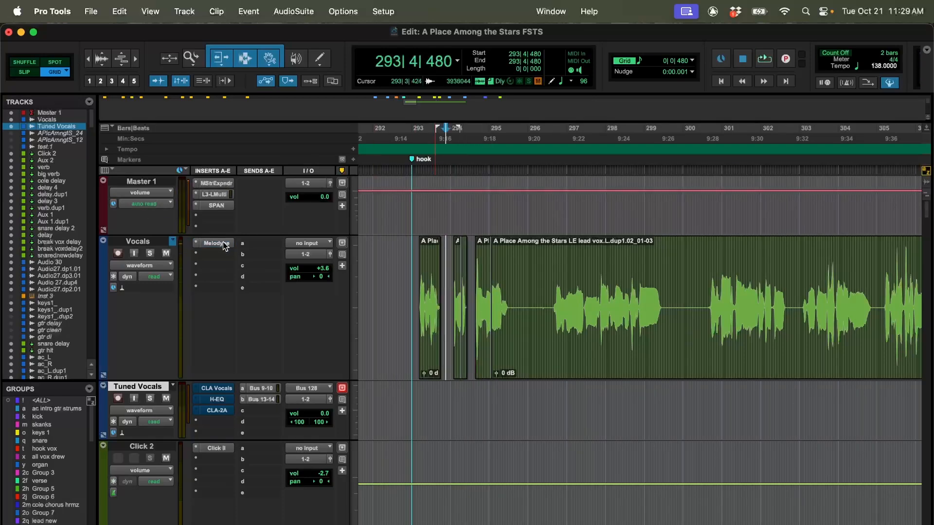
click(441, 271)
key(space)
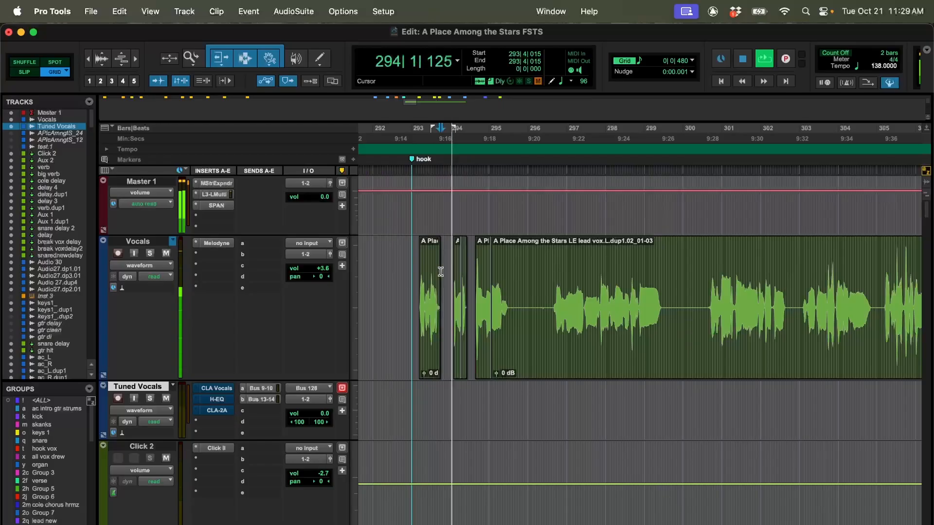
key(space)
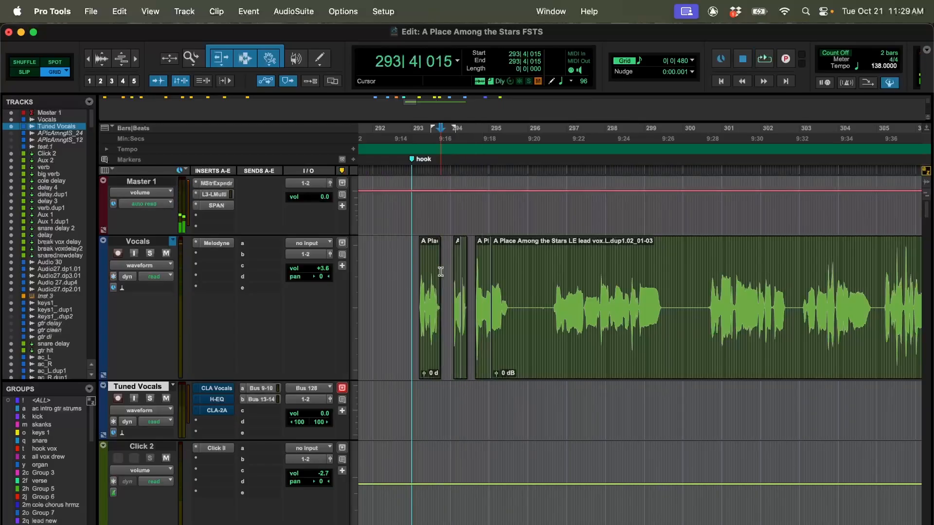
Undo the slice moves in the first phrase on the Vocals track and deselect the clip.
click(469, 286)
key(t)
key(t)
key(t)
click(534, 285)
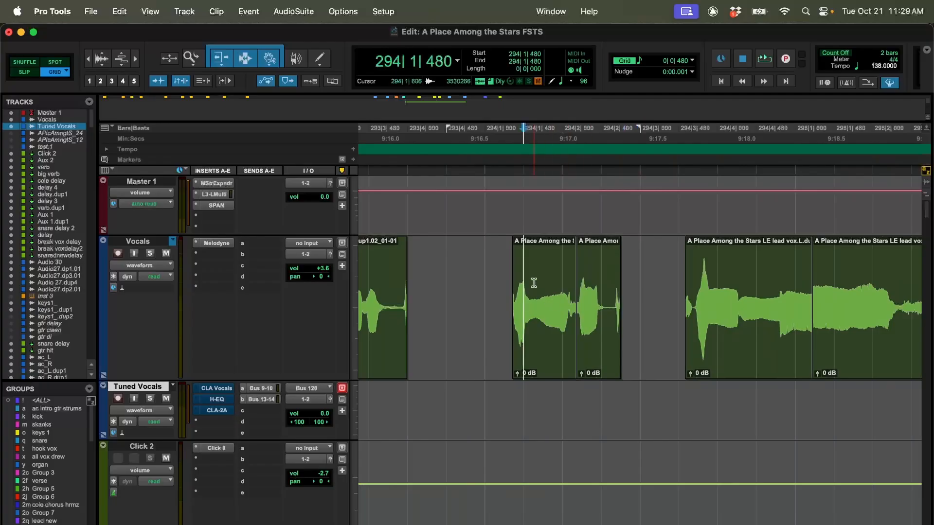
key(r)
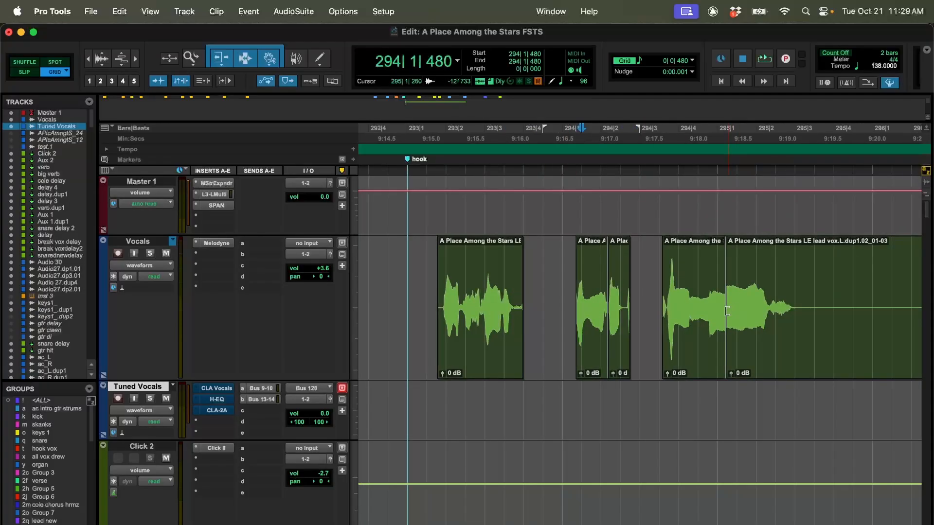
drag(729, 310, 416, 282)
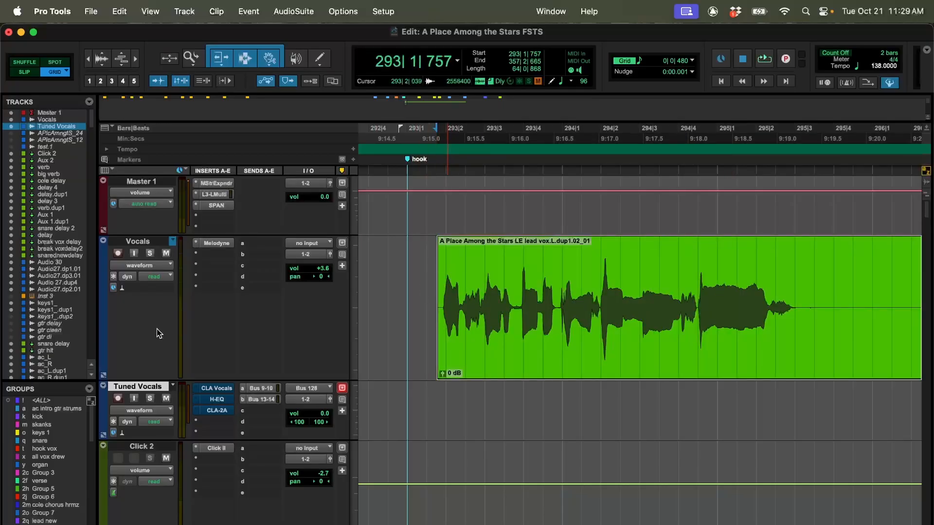
click(432, 403)
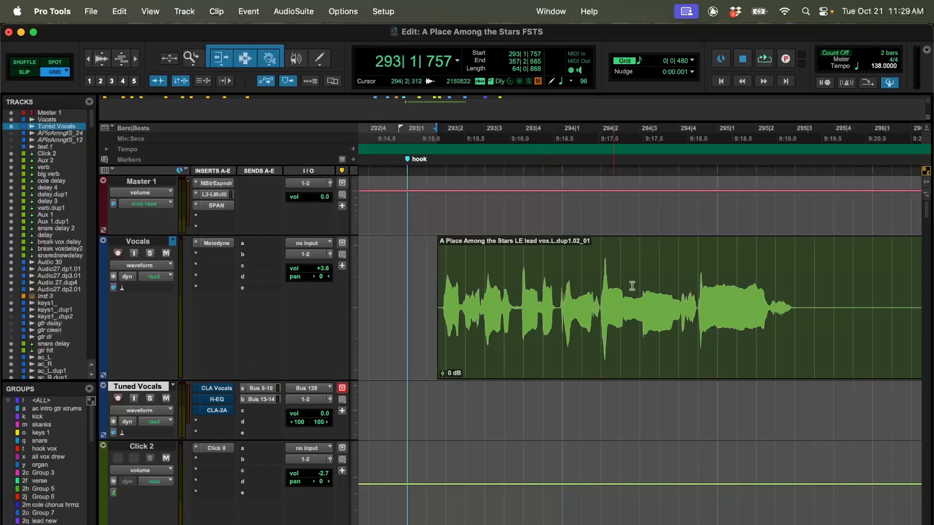
Set the playback position to 293|1|000 and open the Melodyne insert on the Vocals track, moving its window lower.
key(r)
drag(743, 246, 736, 247)
key(t)
click(638, 272)
key(r)
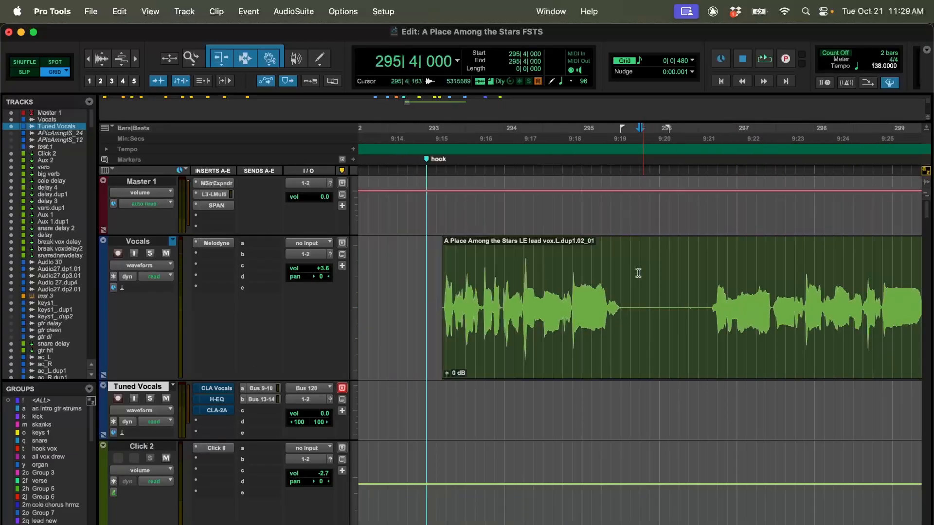
click(429, 282)
click(217, 244)
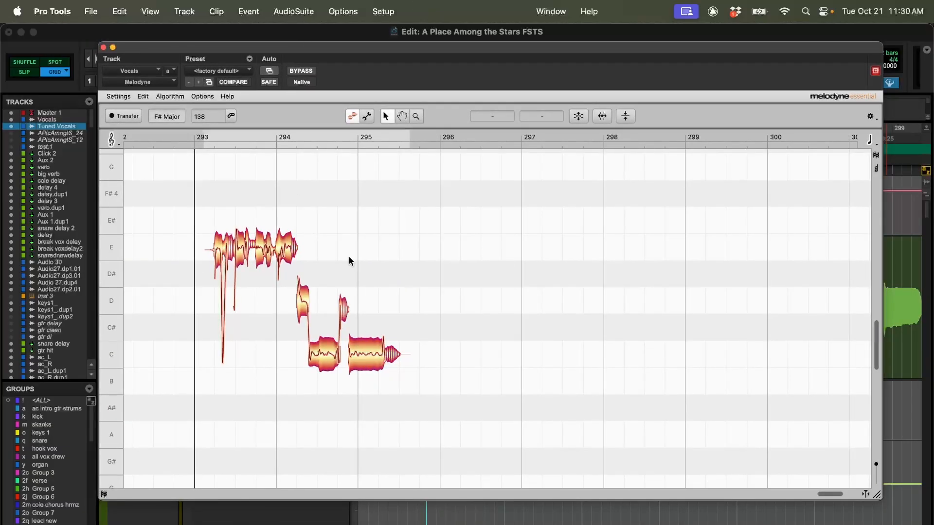
drag(663, 46, 685, 89)
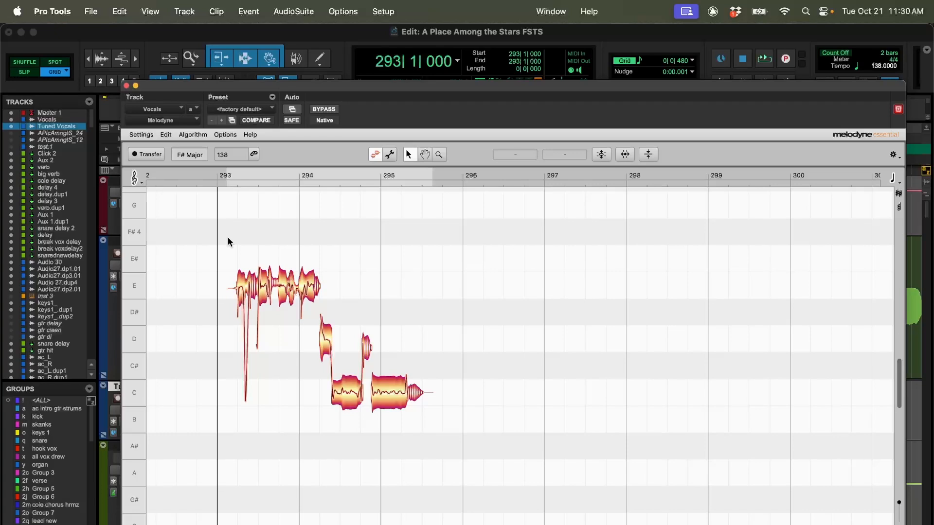
Try pitch correction on all notes of the phrase, with Pitch Center at 100% and Pitch Drift at 29%, and cancel.
drag(225, 232, 463, 436)
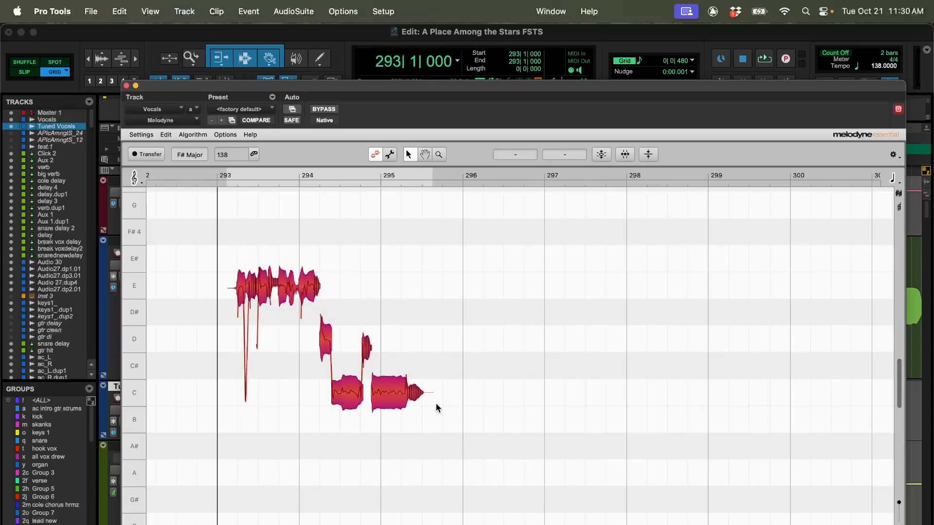
click(602, 155)
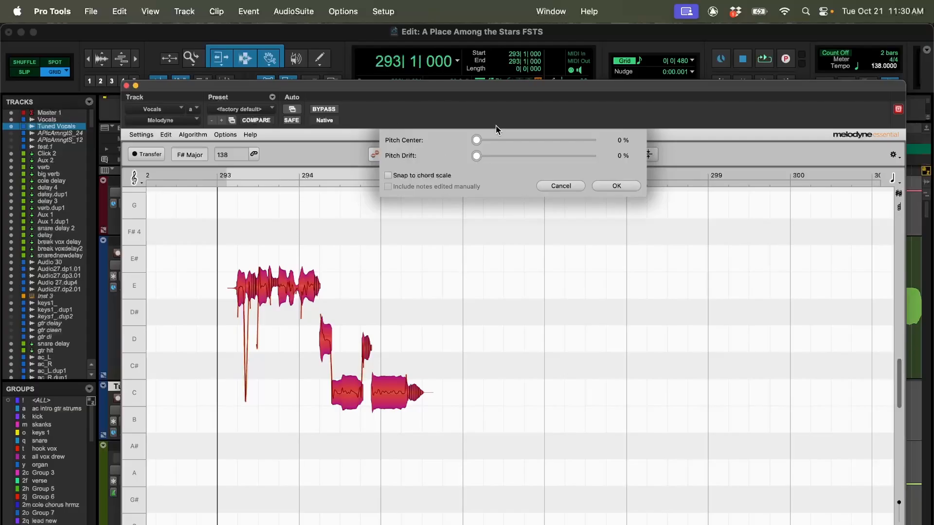
drag(477, 141, 608, 168)
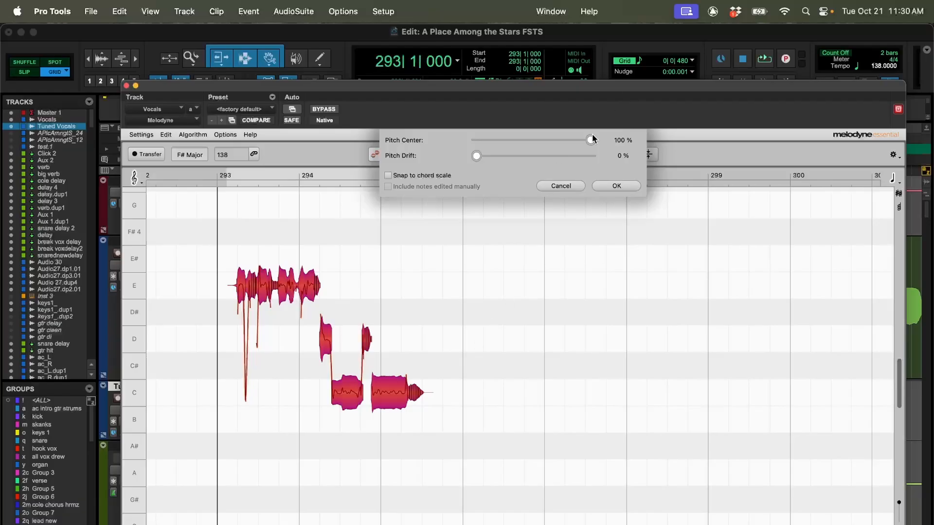
drag(591, 140, 354, 291)
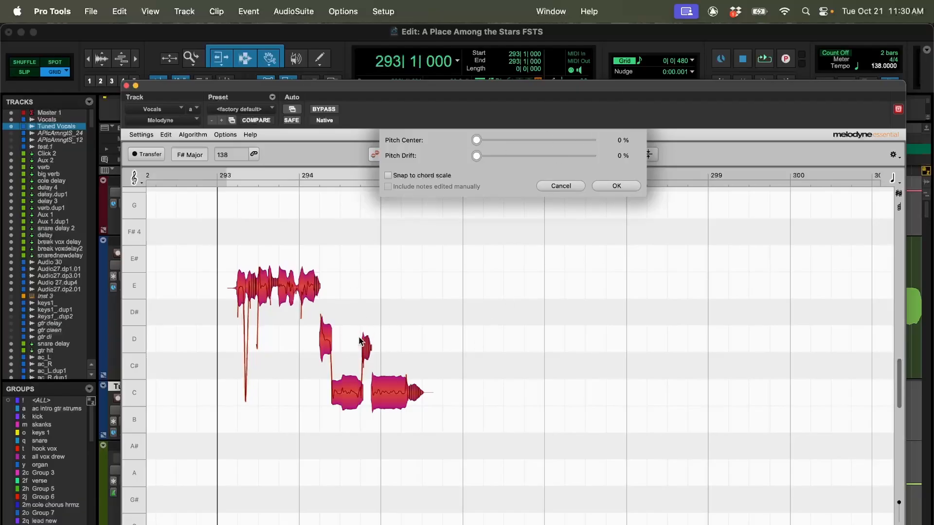
drag(477, 140, 427, 142)
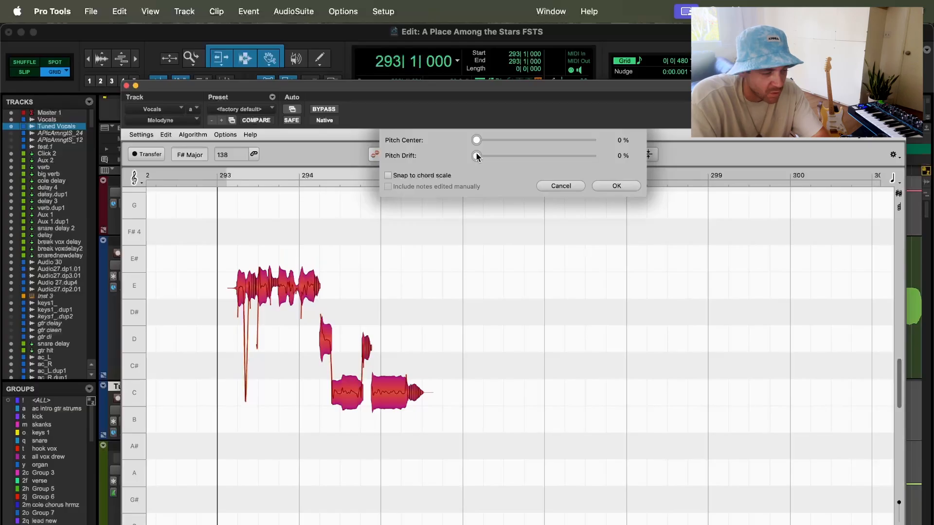
drag(477, 156, 510, 157)
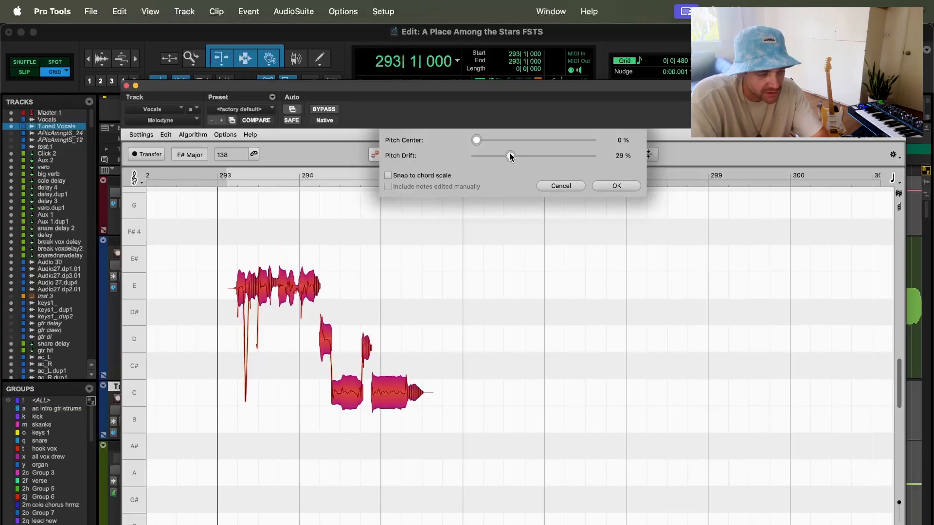
click(574, 188)
scroll(307, 299, up, 5)
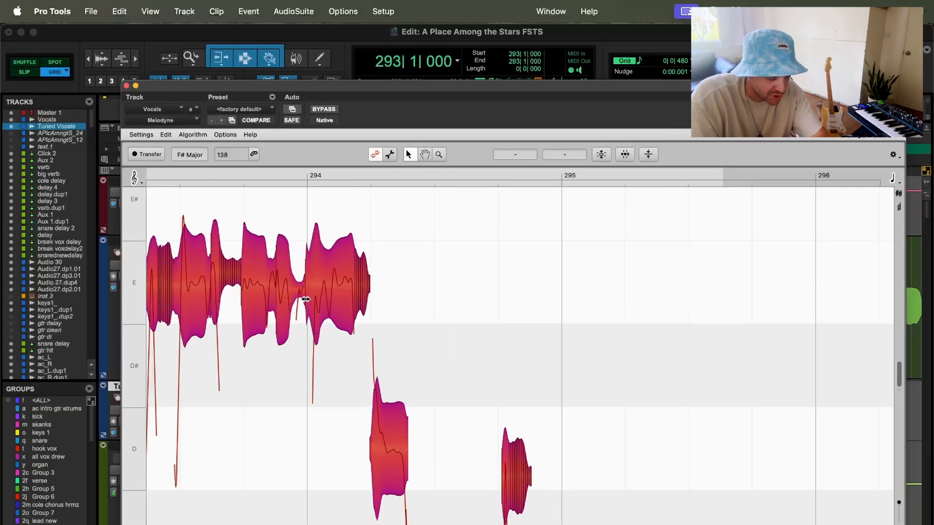
scroll(305, 299, down, 5)
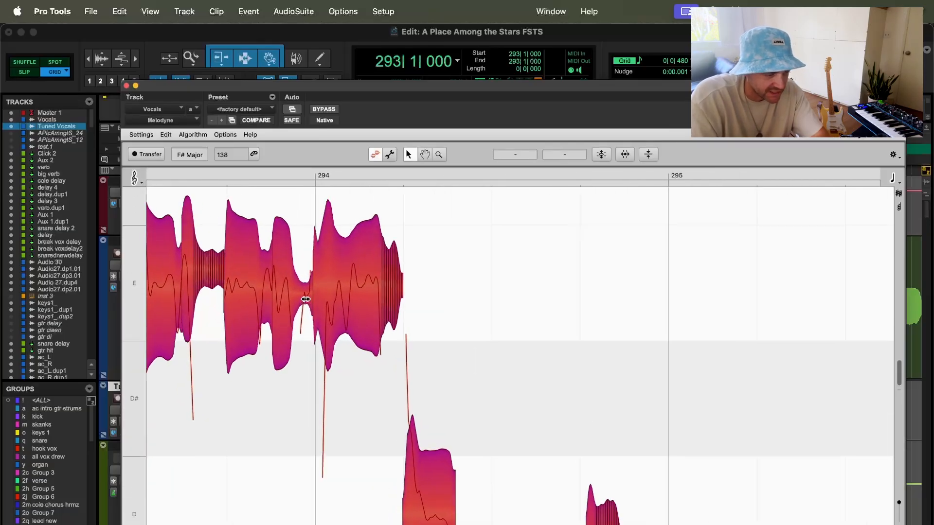
scroll(318, 293, down, 1)
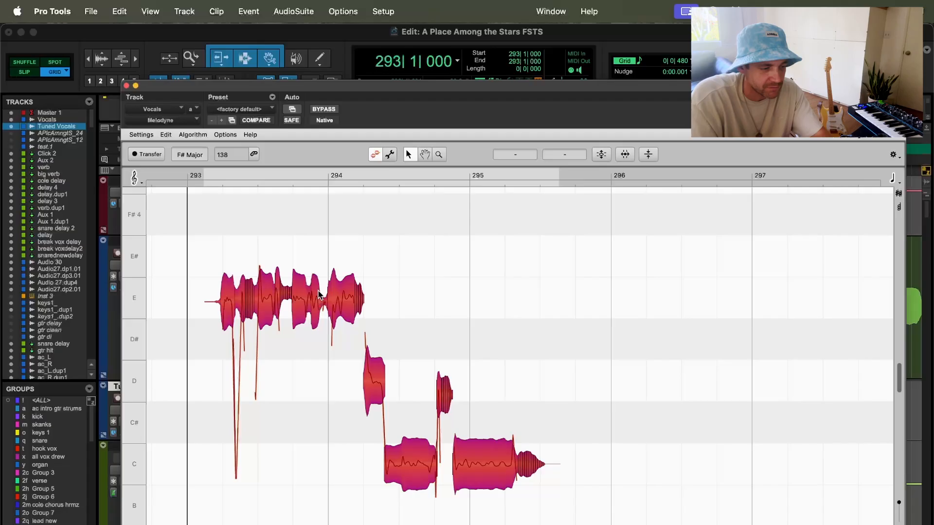
scroll(319, 293, up, 4)
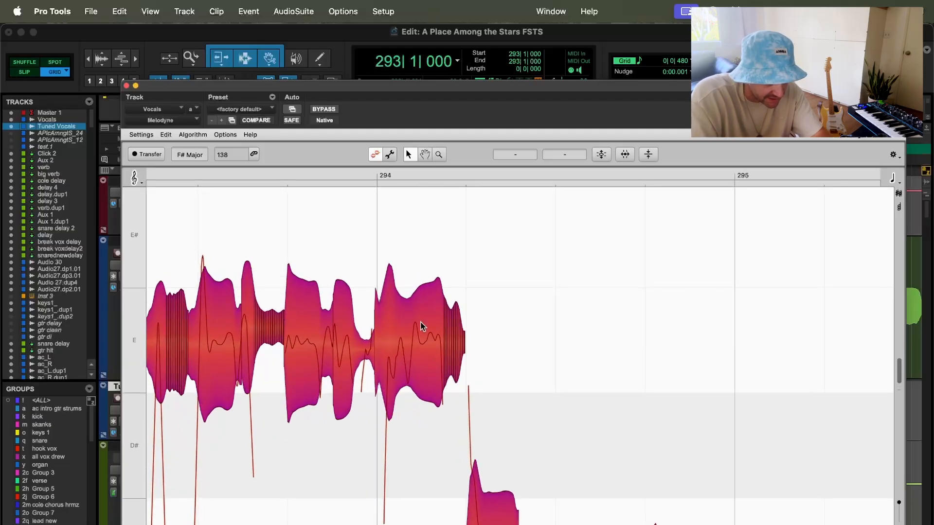
click(646, 153)
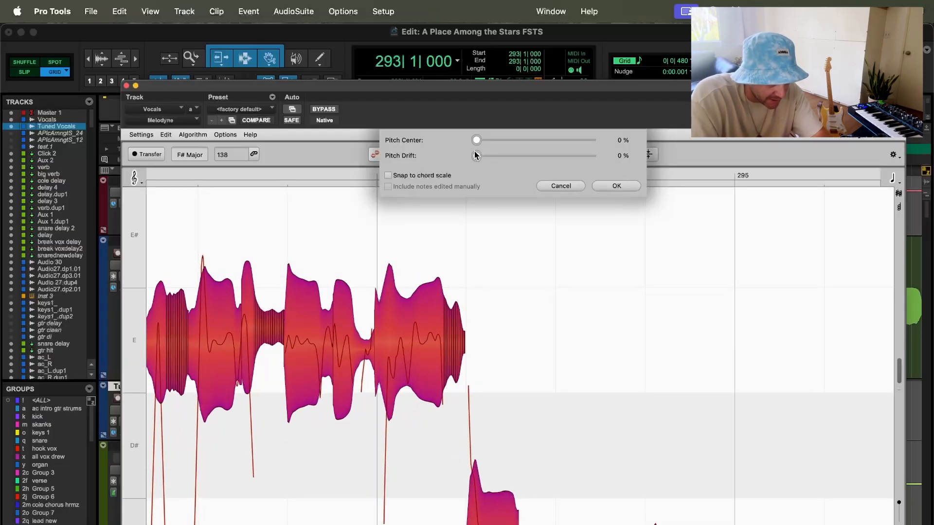
click(571, 187)
click(499, 291)
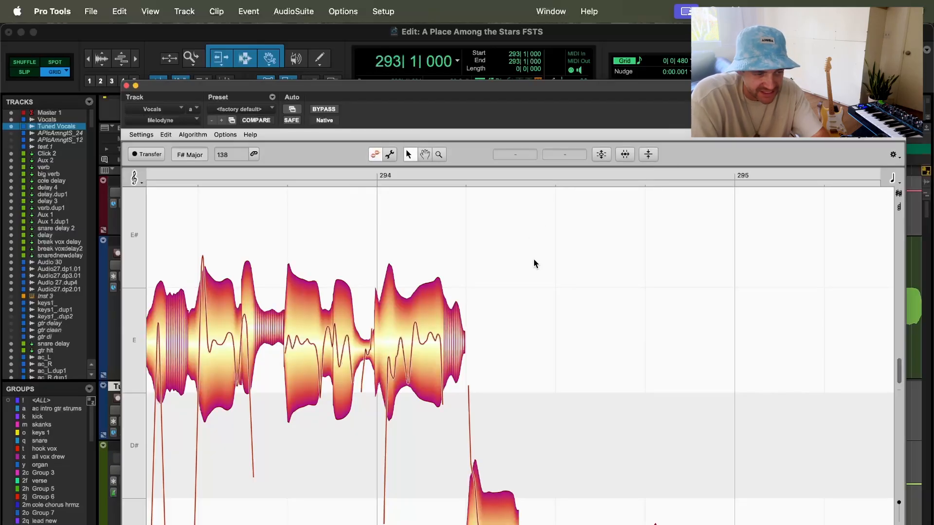
Try 100% Pitch Drift correction on the E4 note starting at bar 294, return it to 0% and cancel.
click(423, 340)
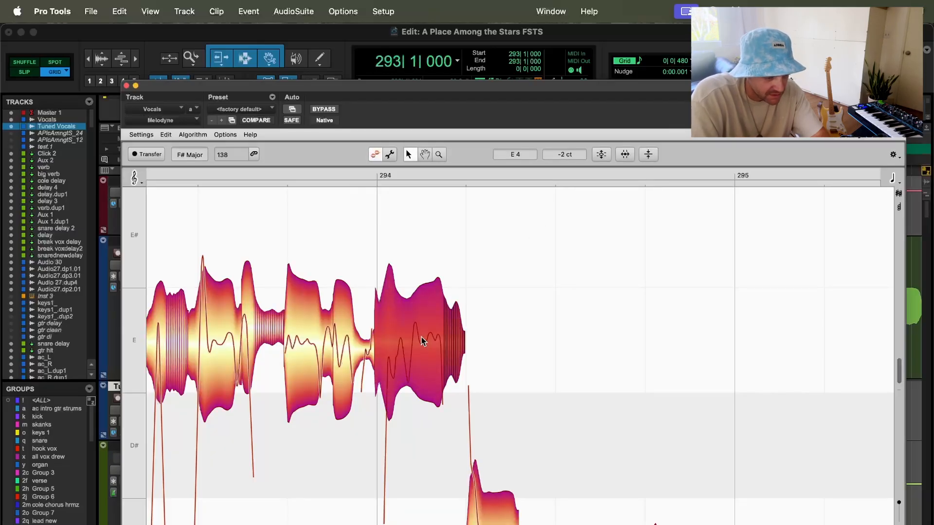
click(600, 154)
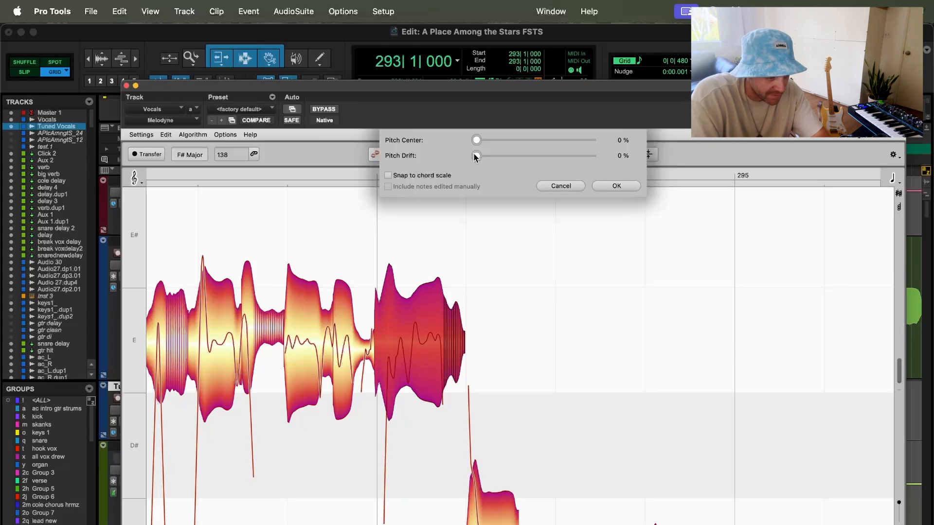
drag(475, 156, 683, 225)
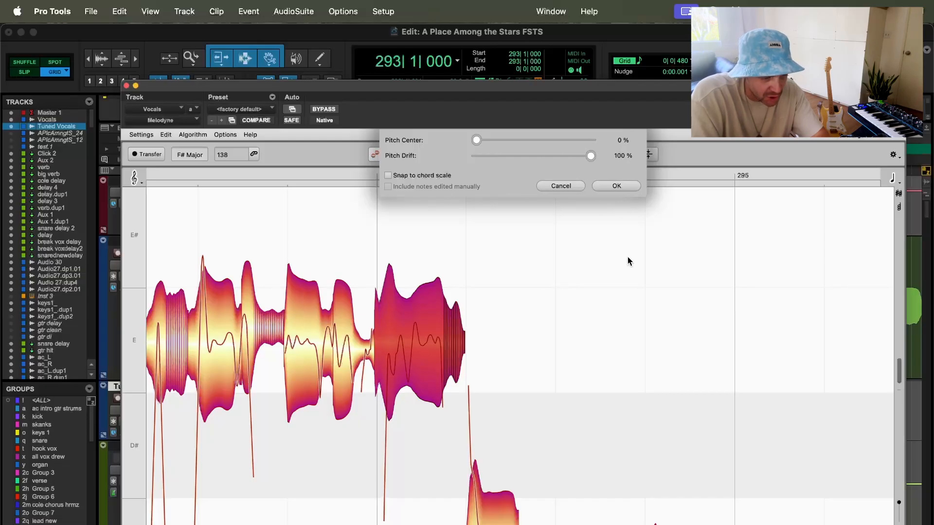
drag(592, 156, 426, 158)
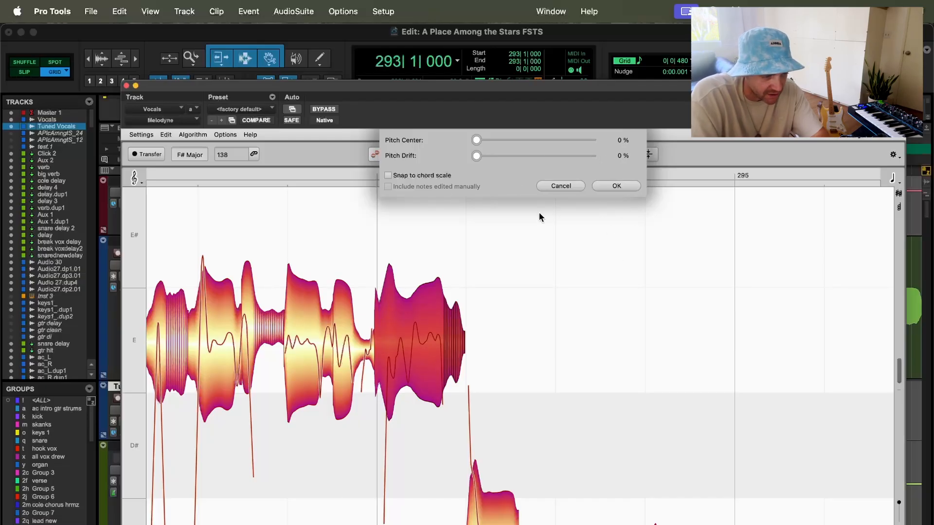
drag(477, 140, 453, 170)
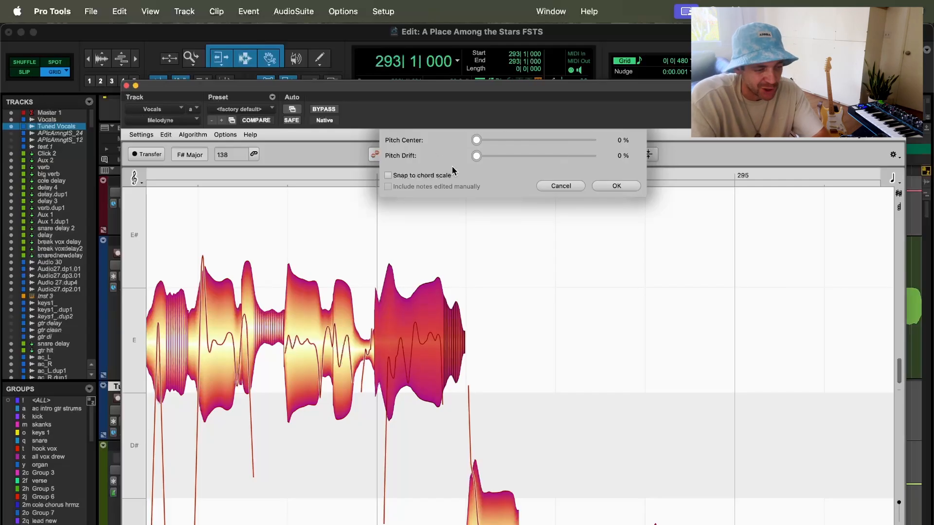
click(567, 186)
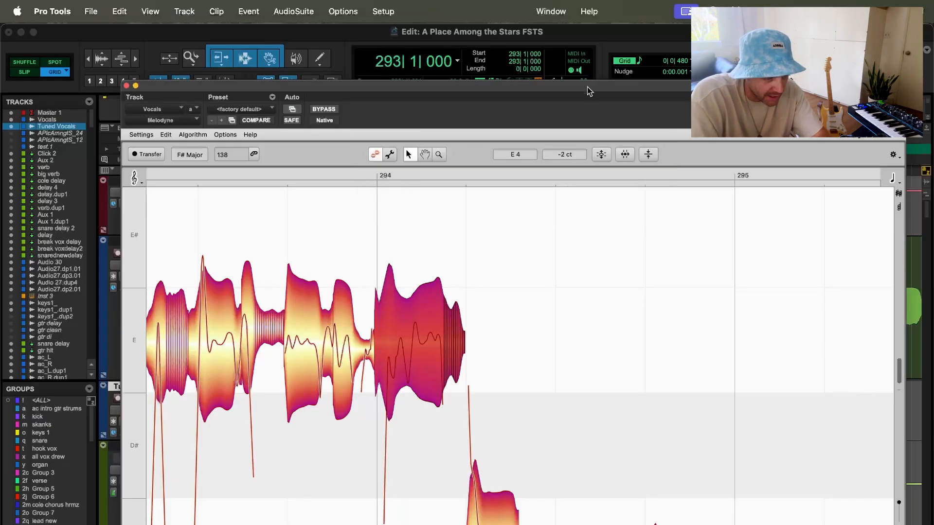
Move the Melodyne window up and select the D4 note shortly after bar 294, focusing on its downward pitch glide.
drag(587, 88, 557, 32)
click(488, 186)
scroll(488, 187, down, 5)
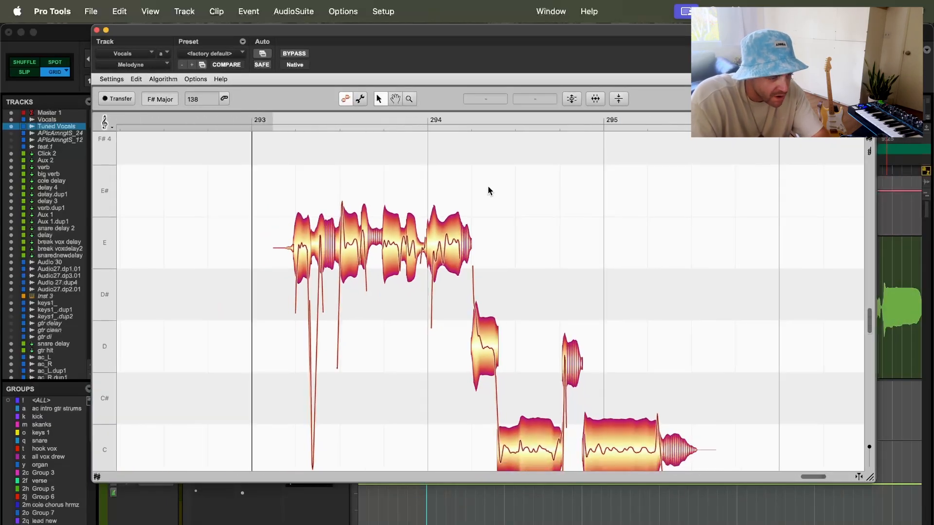
scroll(563, 169, up, 8)
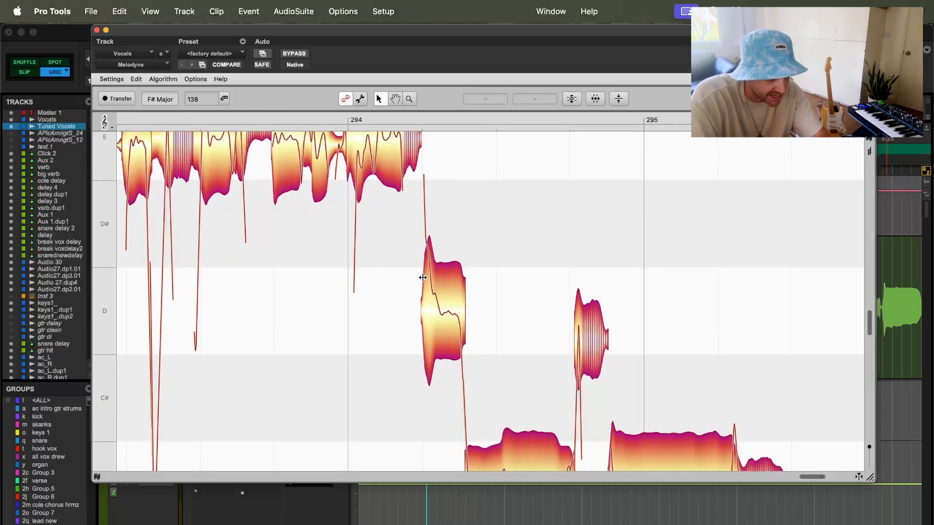
scroll(442, 289, down, 3)
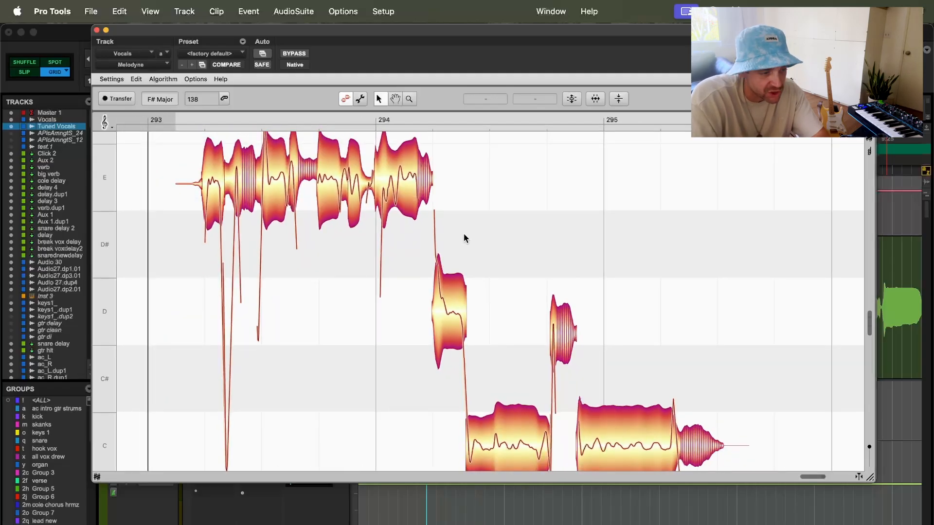
scroll(462, 233, up, 4)
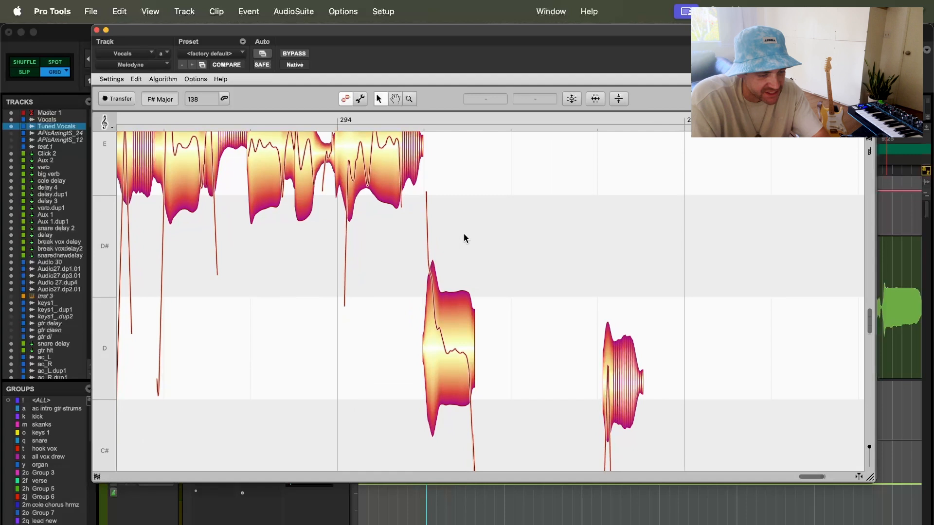
scroll(463, 233, up, 2)
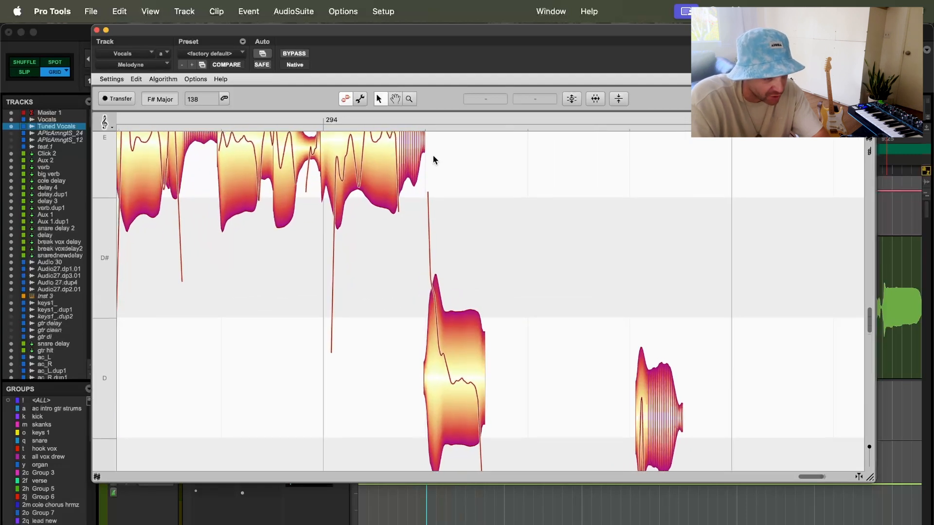
scroll(456, 203, down, 2)
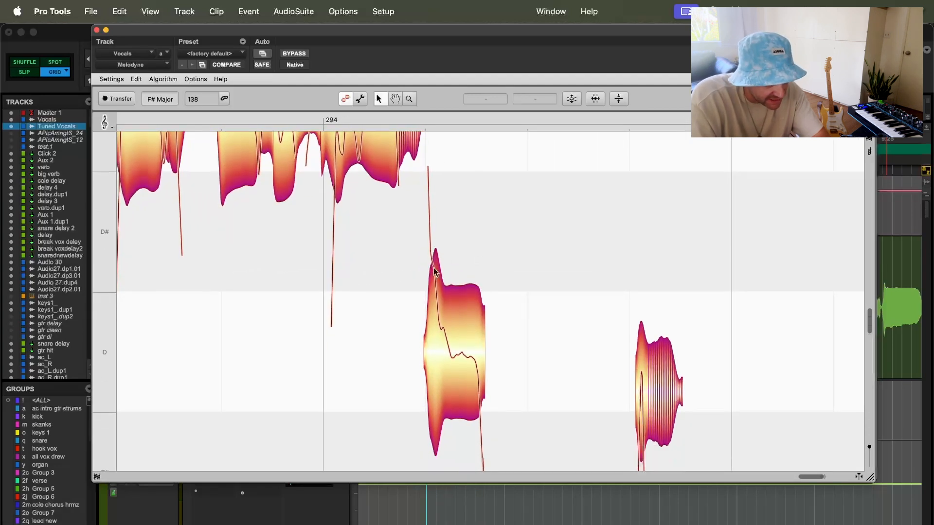
click(470, 339)
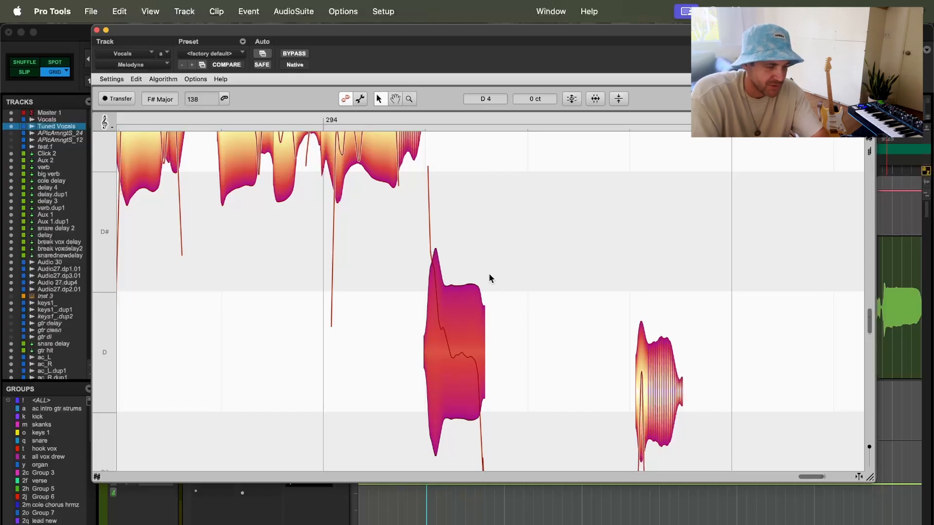
Split the D4 note near the end of its downward glide, undoing the first split and placing it slightly earlier.
double_click(452, 293)
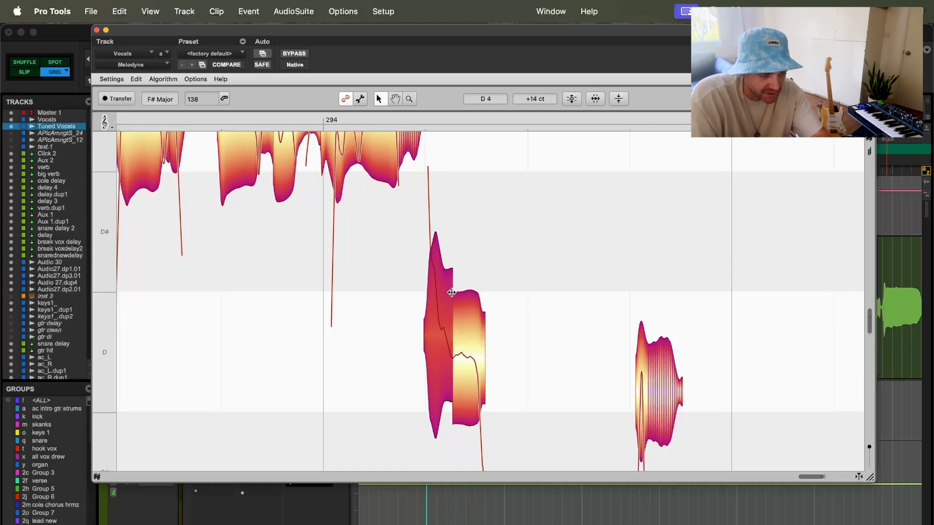
double_click(452, 292)
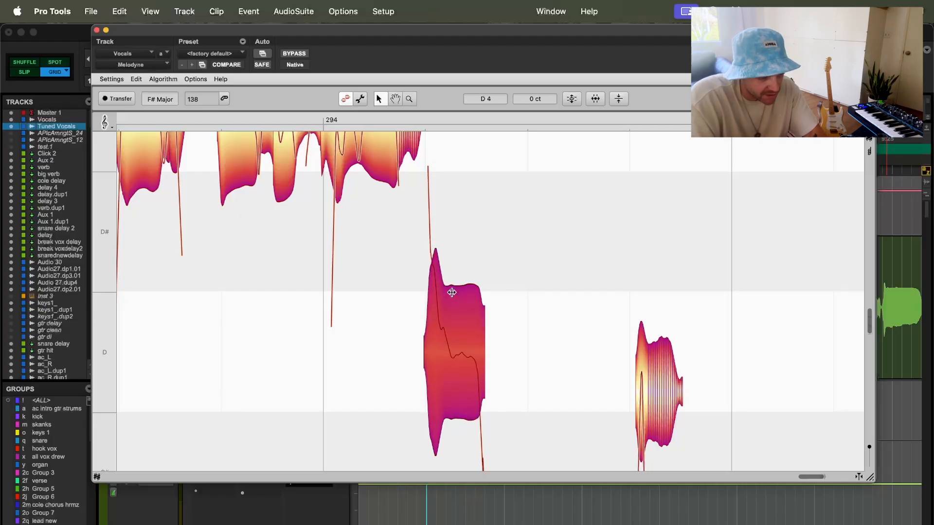
double_click(448, 291)
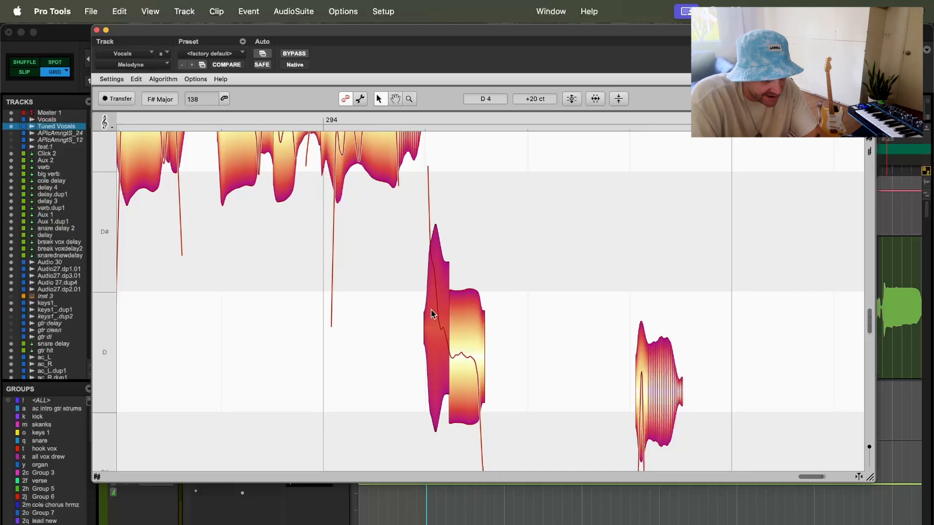
Try the first part of the split note at D#4, return it to D4 and tune it to -6 ct.
drag(431, 310, 444, 266)
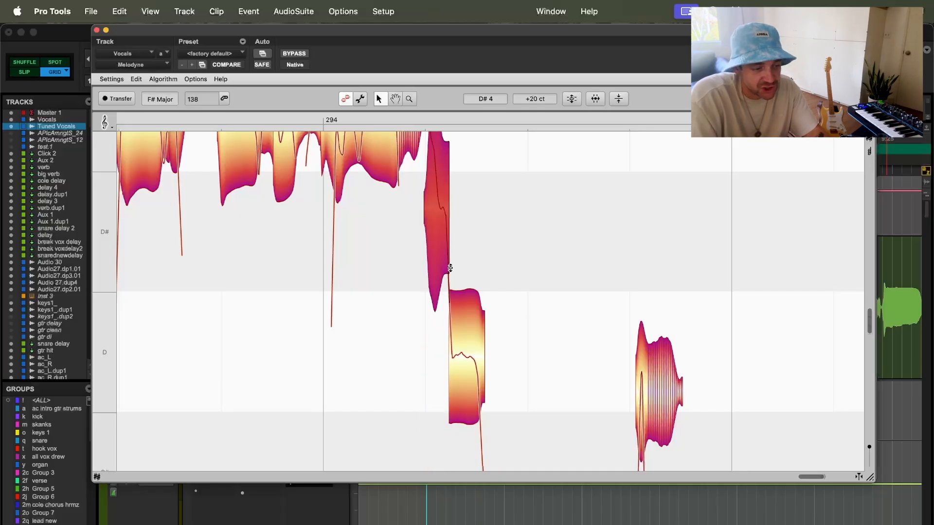
drag(438, 225, 441, 337)
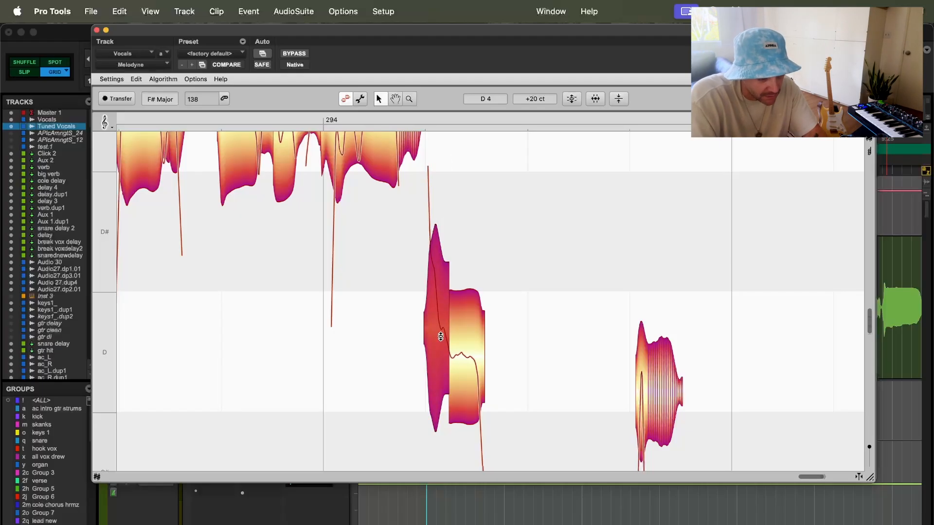
drag(440, 337, 436, 367)
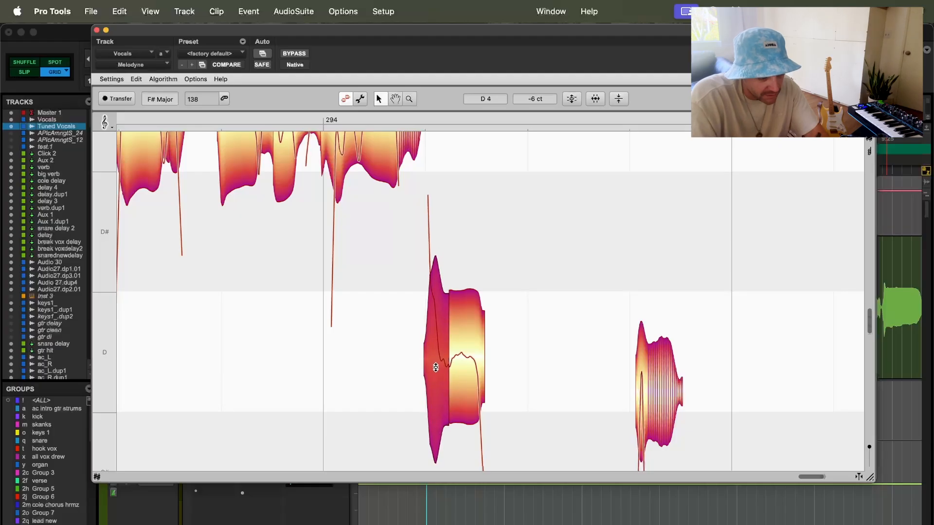
scroll(436, 368, up, 8)
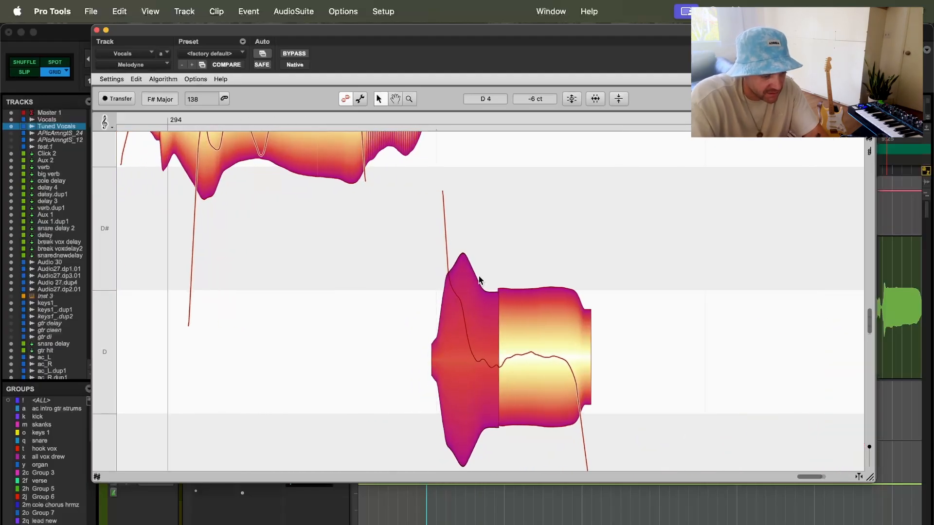
Split the first part of the D4 note again midway down its glide and tune the new opening part to D4, -17 ct.
scroll(466, 285, up, 6)
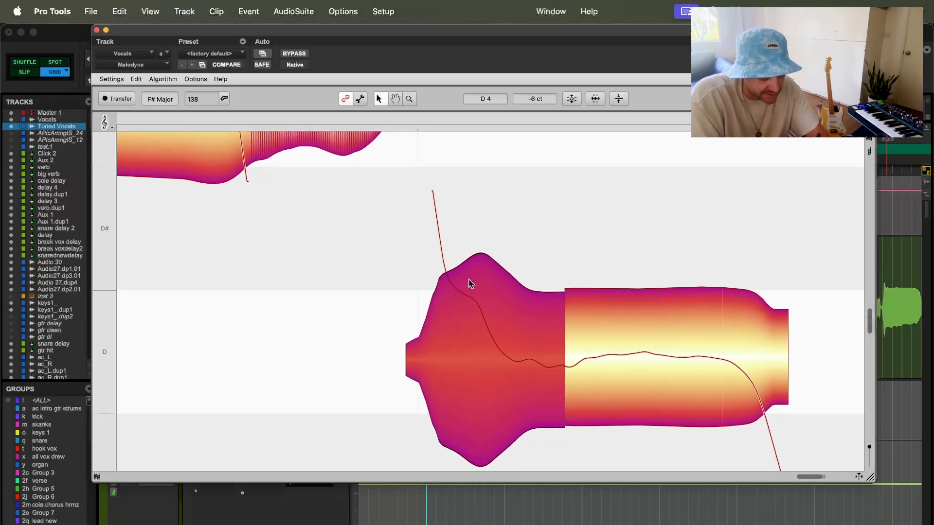
scroll(469, 284, up, 2)
scroll(470, 283, up, 3)
scroll(470, 284, down, 5)
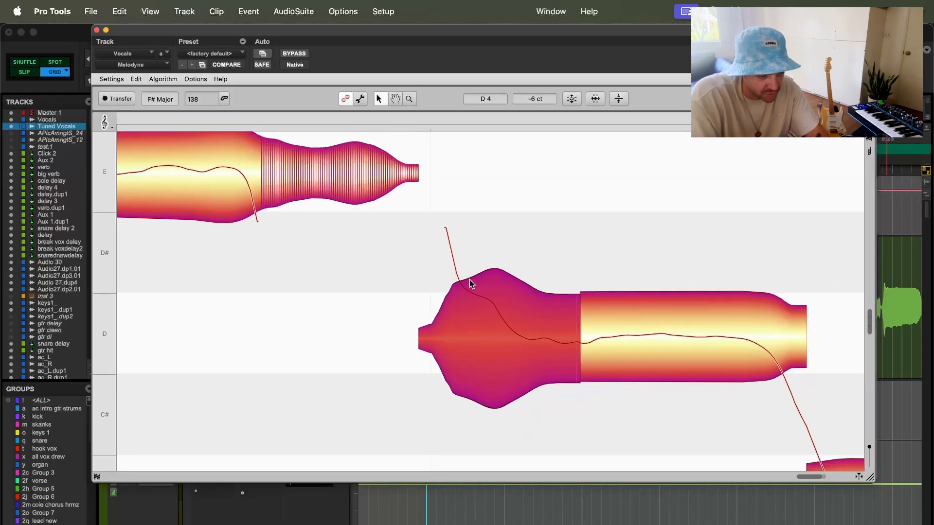
double_click(503, 303)
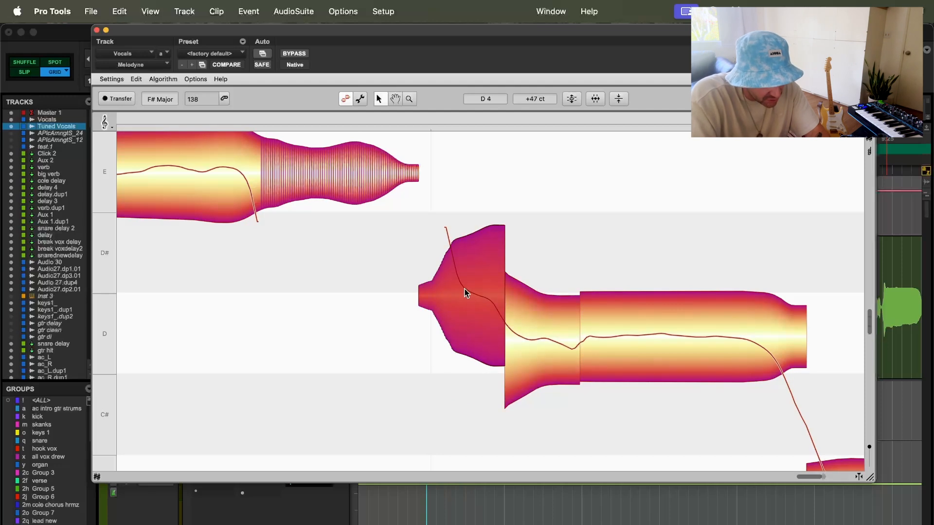
drag(464, 290, 457, 341)
Play back the vocal phrase from just after the hook marker at bar 293 to hear the split D4 note.
scroll(437, 359, down, 8)
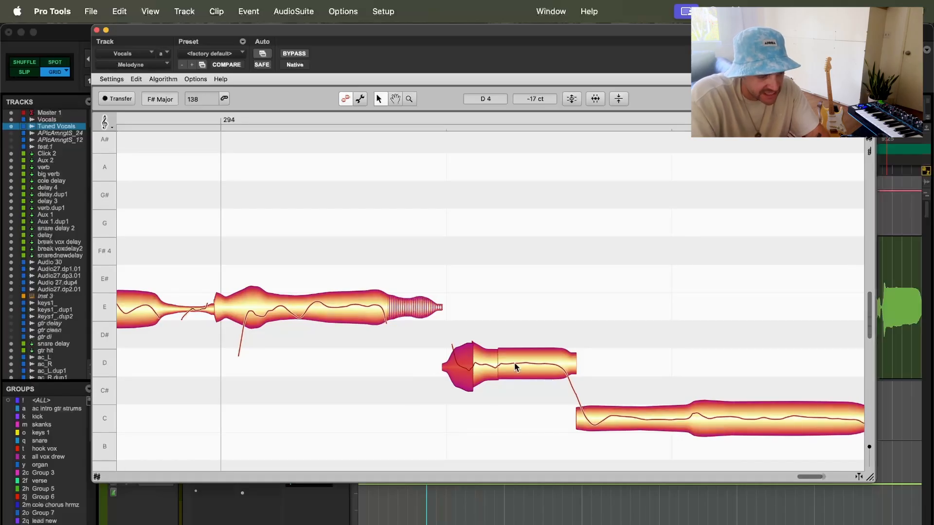
scroll(472, 355, down, 6)
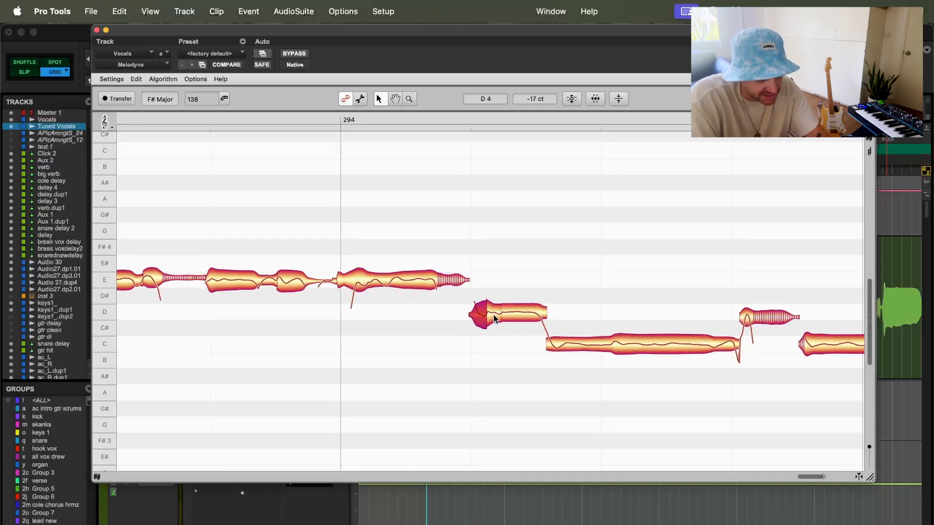
scroll(479, 333, down, 2)
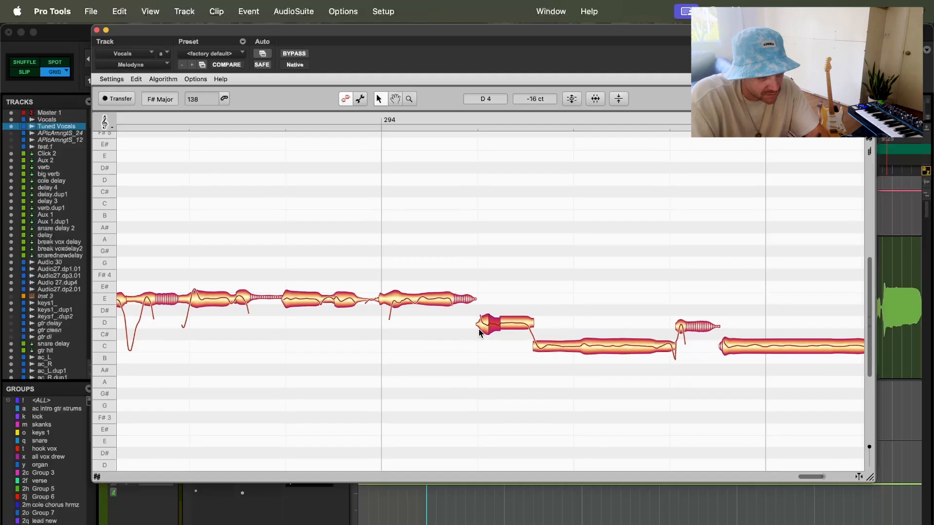
scroll(479, 333, down, 3)
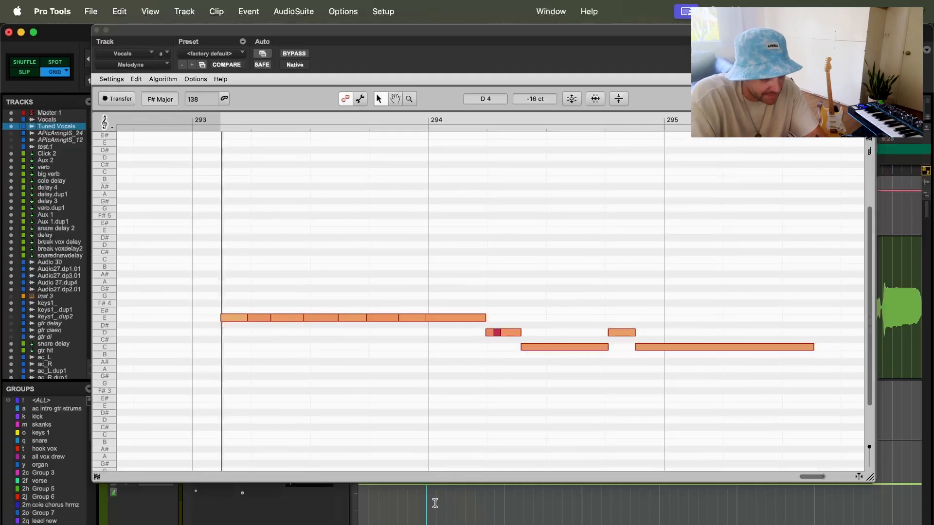
click(435, 503)
key(space)
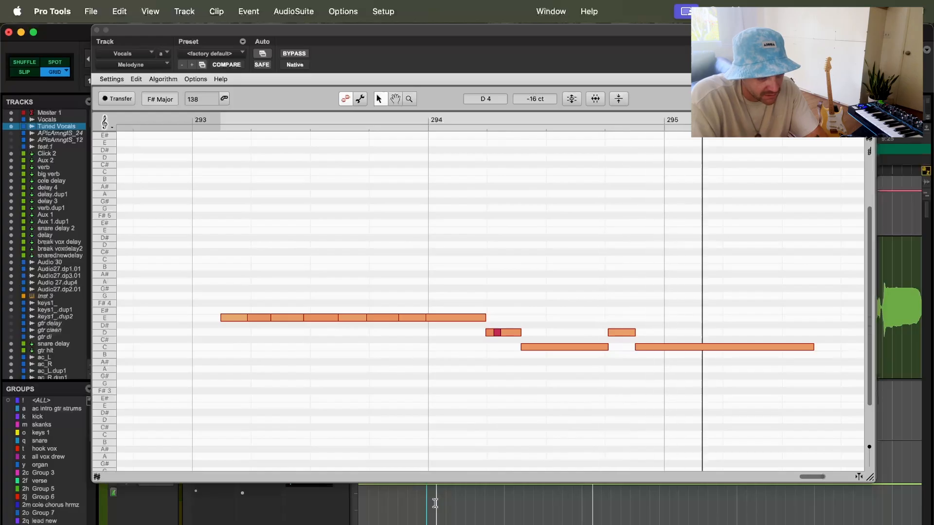
key(space)
scroll(479, 334, up, 5)
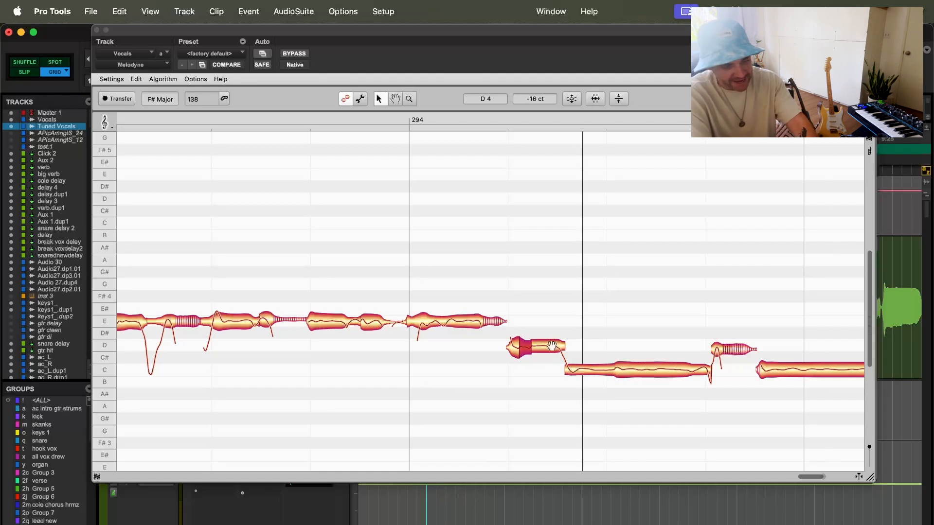
key(space)
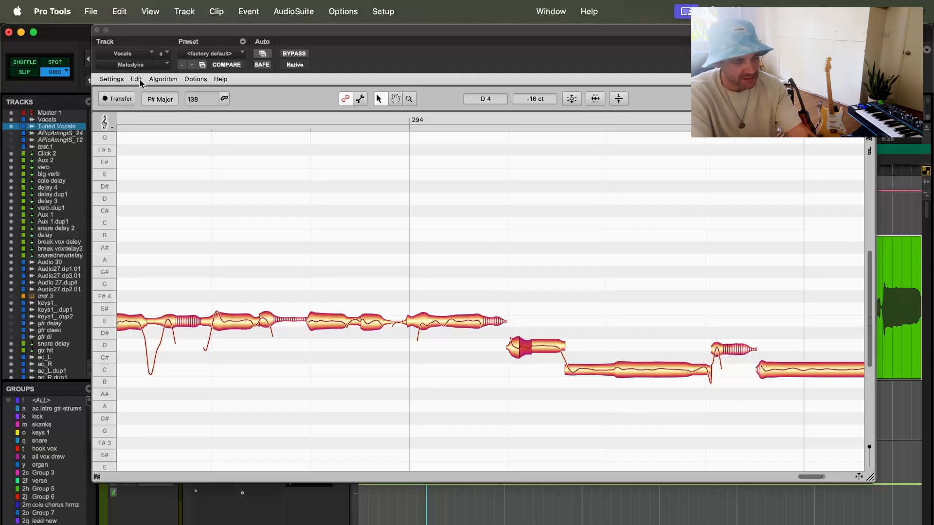
Move the Melodyne window aside, undo the recent Vocals track clip edits back to a single clip, and bring Melodyne back up.
drag(592, 33, 385, 411)
key(super+z)
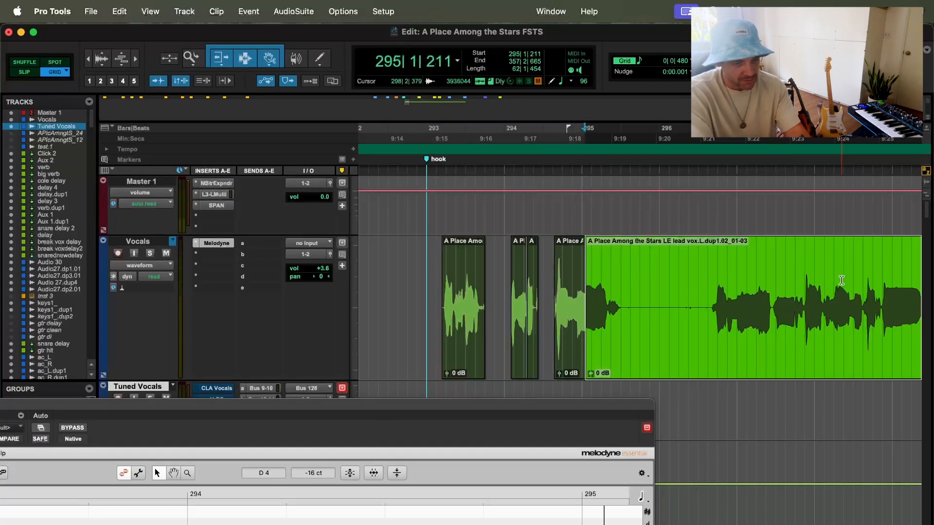
key(super+z)
key(super+z)
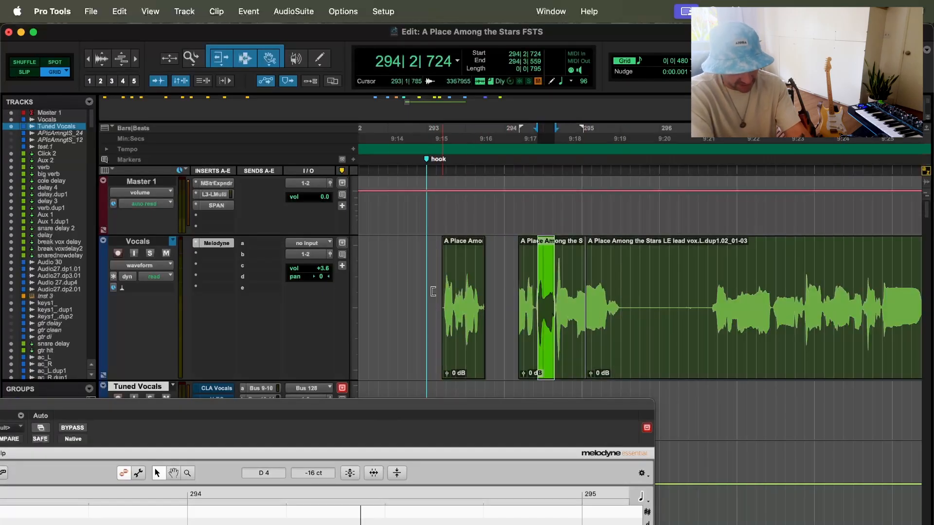
key(super+z)
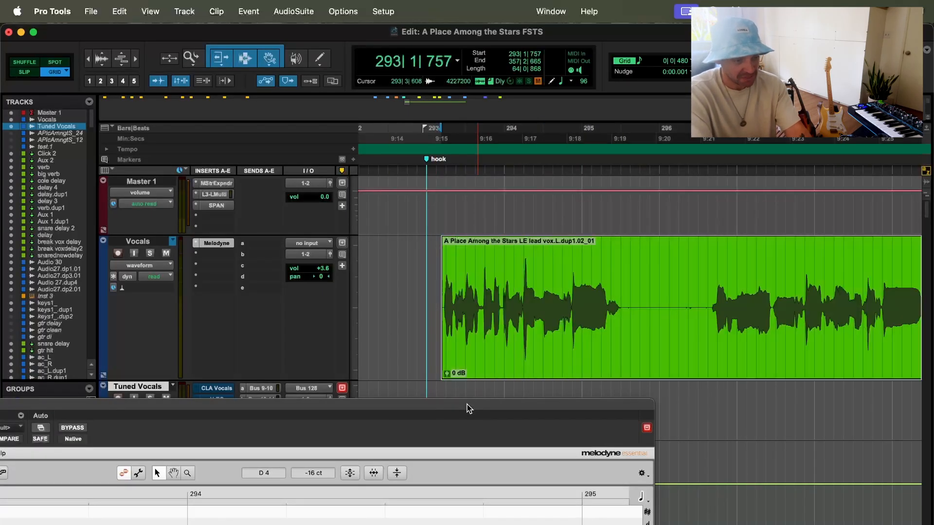
drag(378, 402, 602, 53)
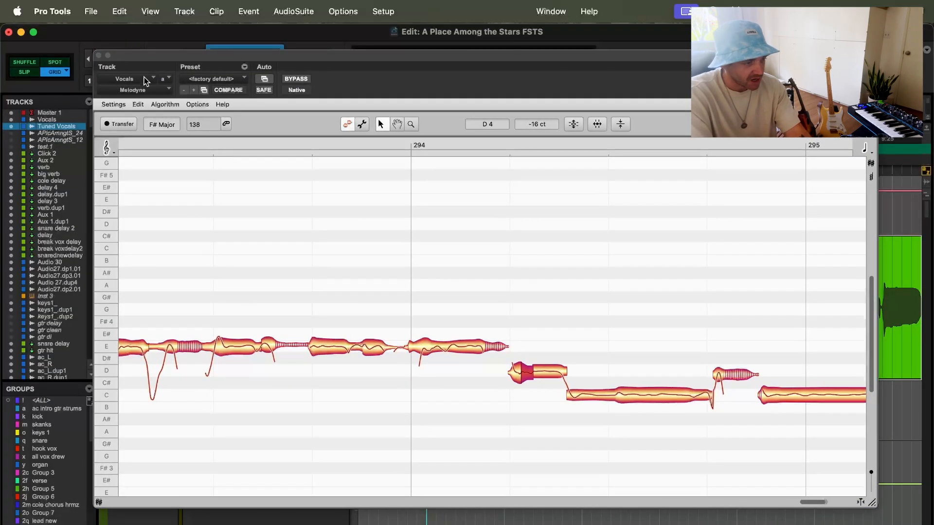
Undo the latest retuning in Melodyne and the second split of the D4 note after bar 294.
click(137, 105)
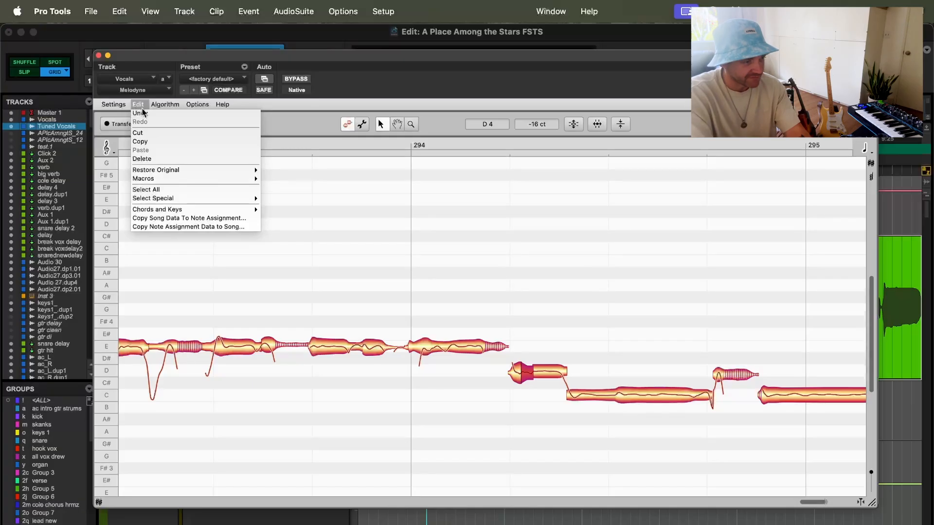
click(140, 115)
click(137, 105)
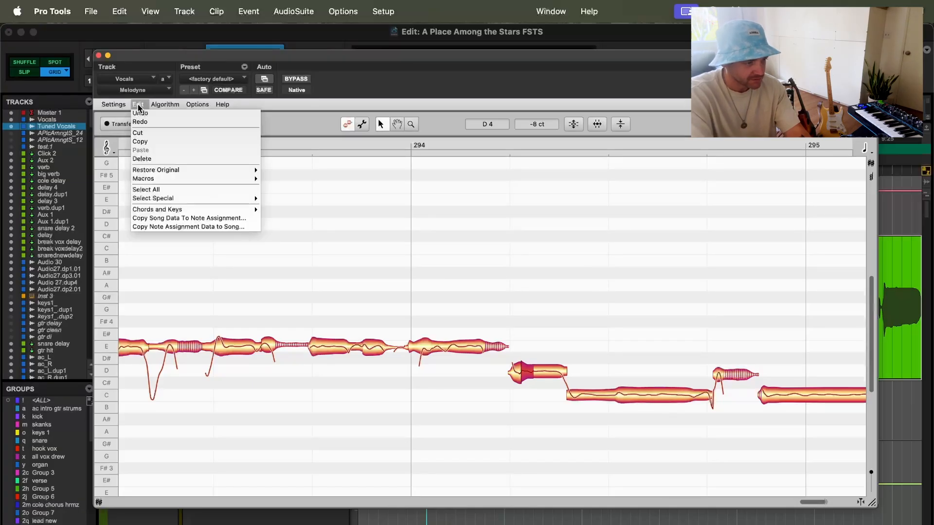
click(139, 113)
click(138, 105)
click(140, 113)
click(138, 104)
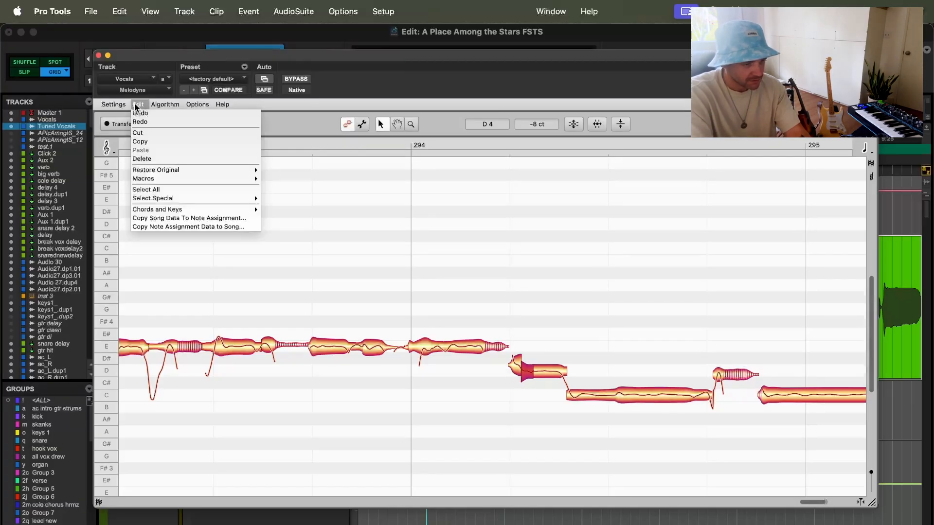
click(139, 113)
Undo the pitch moves on the first part of the D note and its original split, back to one whole note.
click(138, 105)
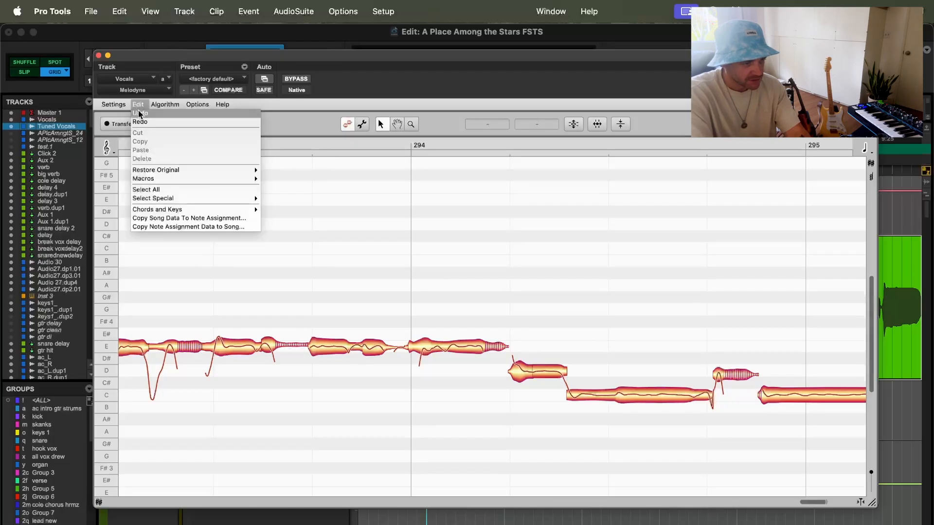
click(139, 113)
click(138, 104)
click(140, 114)
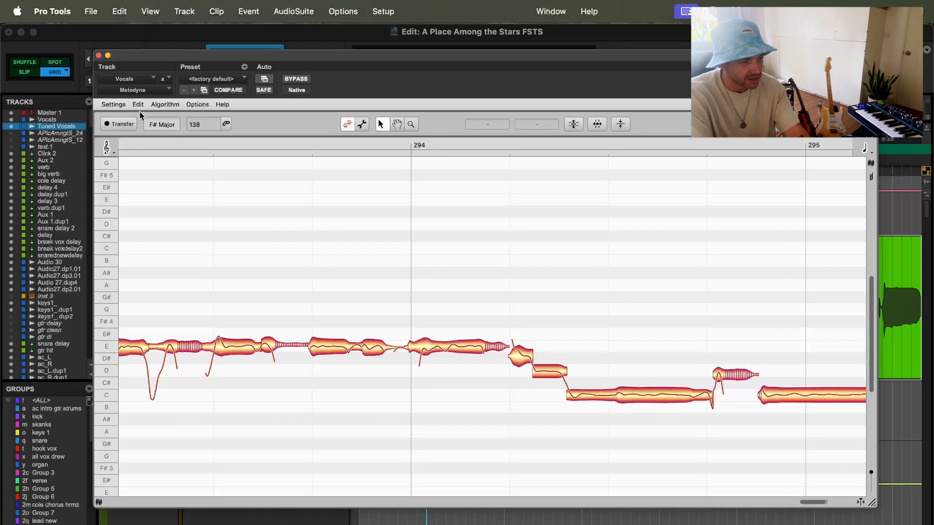
click(138, 104)
click(139, 113)
click(138, 105)
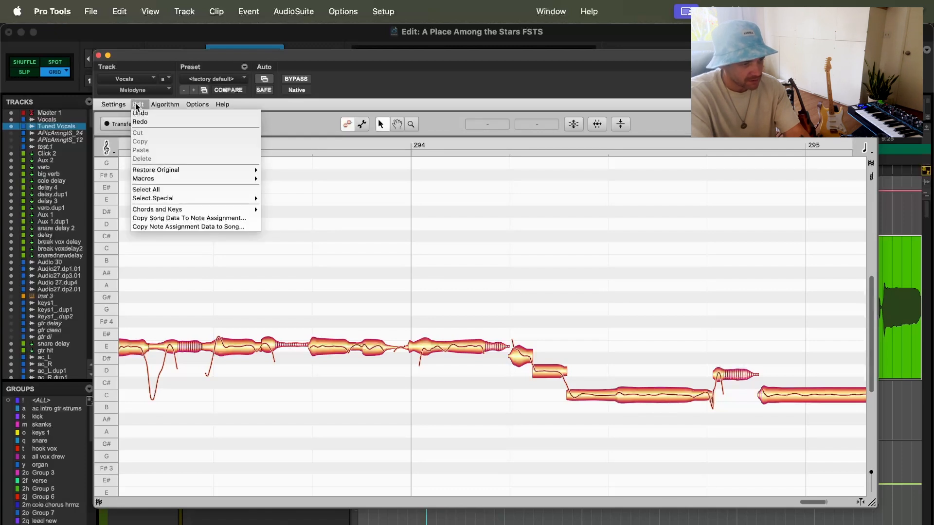
click(143, 117)
click(138, 105)
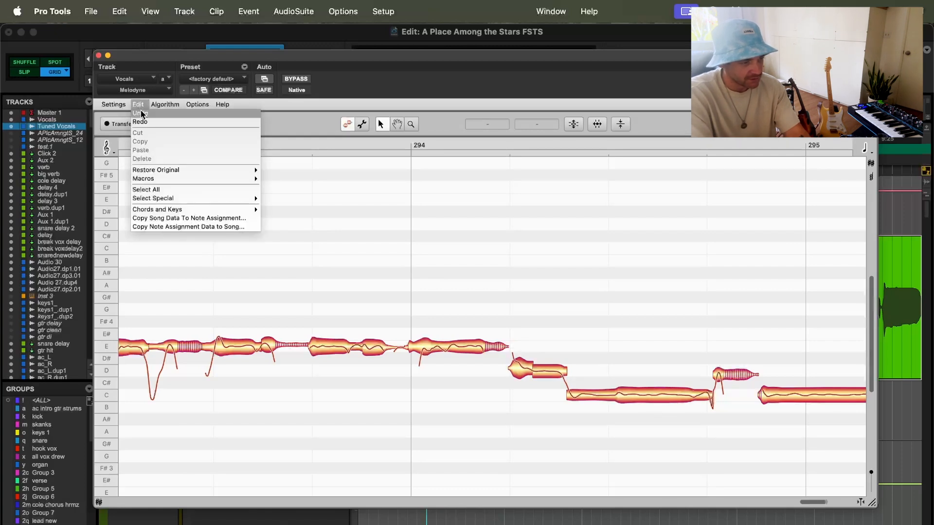
click(142, 113)
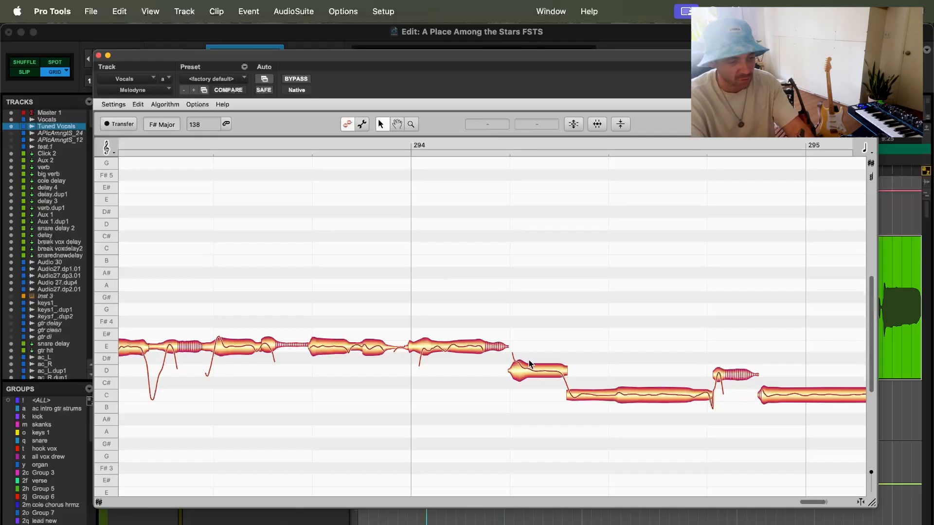
Zoom in and out on the notes around bar 294, and pan the note display with the Hand tool.
scroll(393, 353, down, 5)
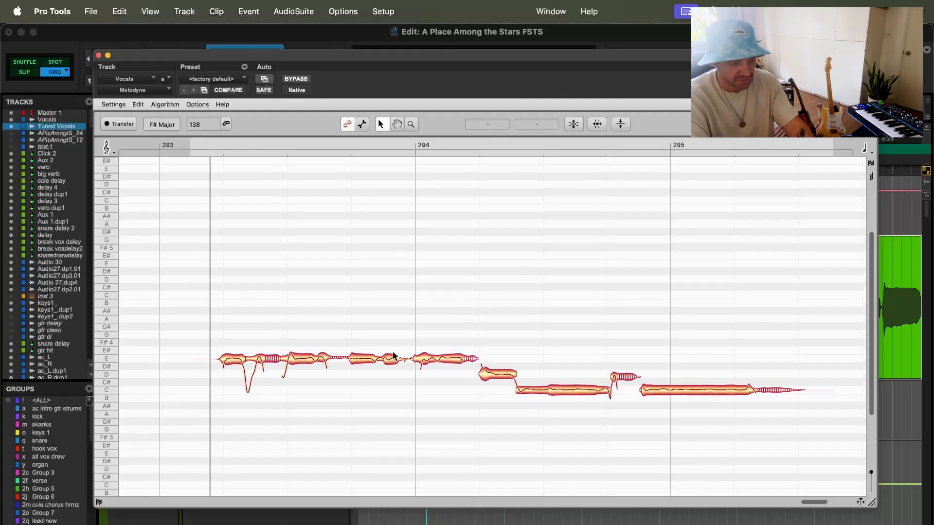
scroll(501, 369, up, 10)
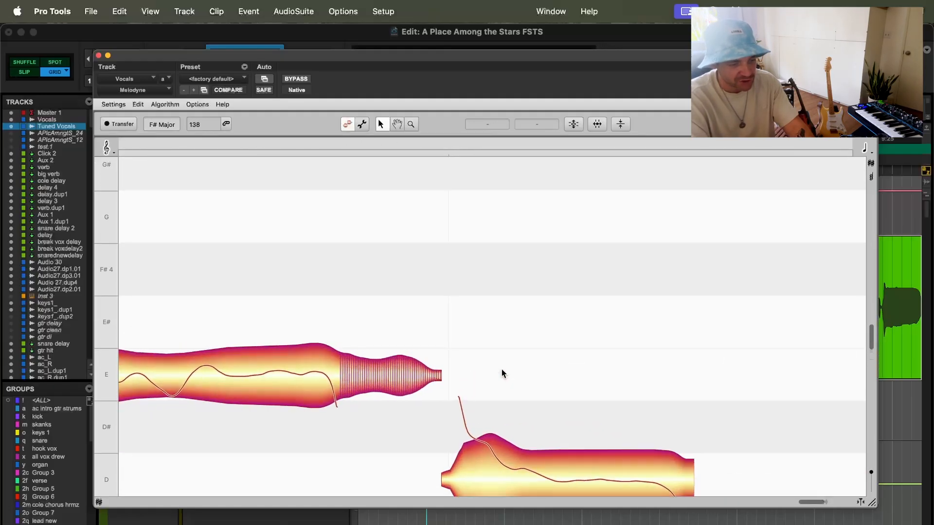
scroll(501, 369, down, 10)
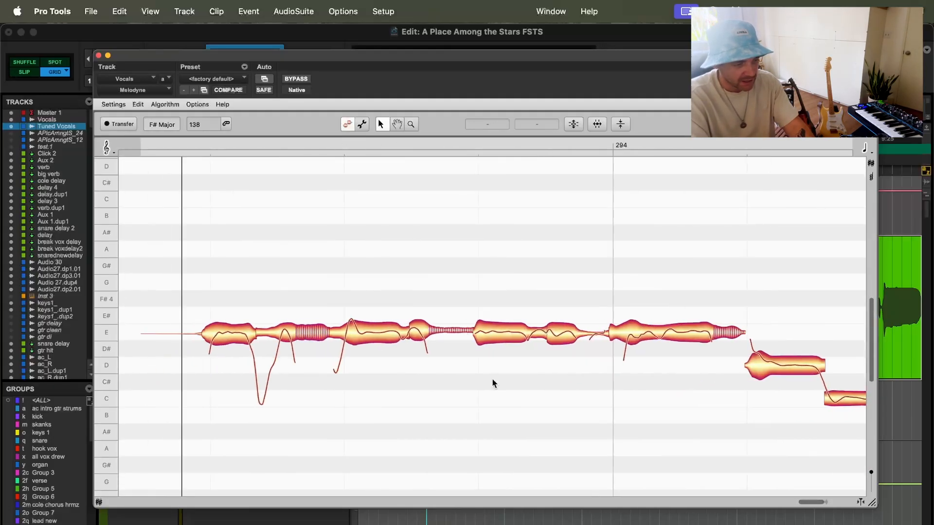
scroll(537, 348, up, 3)
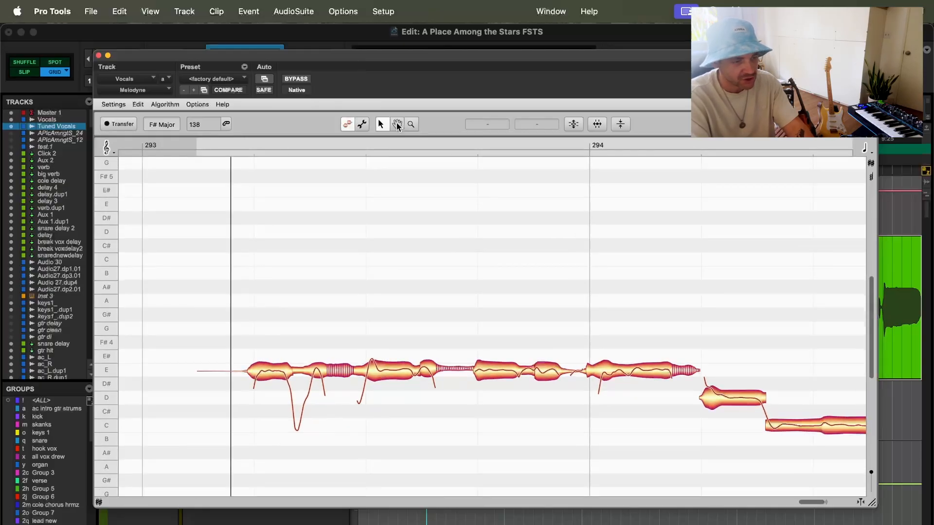
click(398, 126)
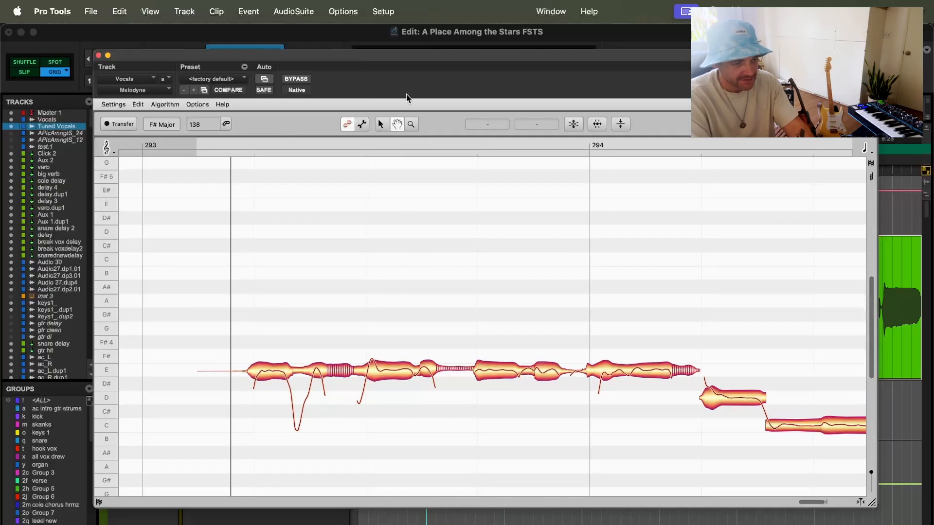
drag(433, 214, 375, 215)
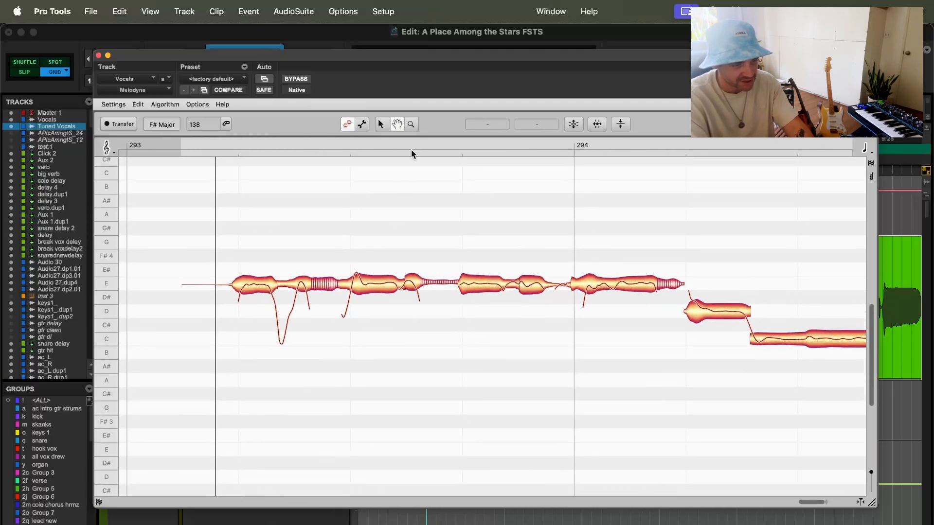
Enlarge the pitch rows vertically with the Zoom tool and bring the E4 and D4 notes back into view.
click(411, 125)
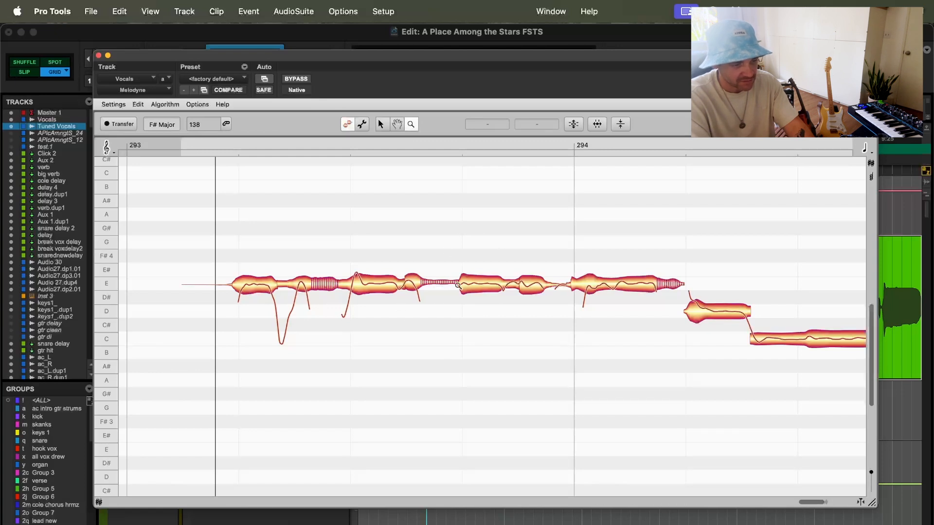
drag(481, 315, 489, 366)
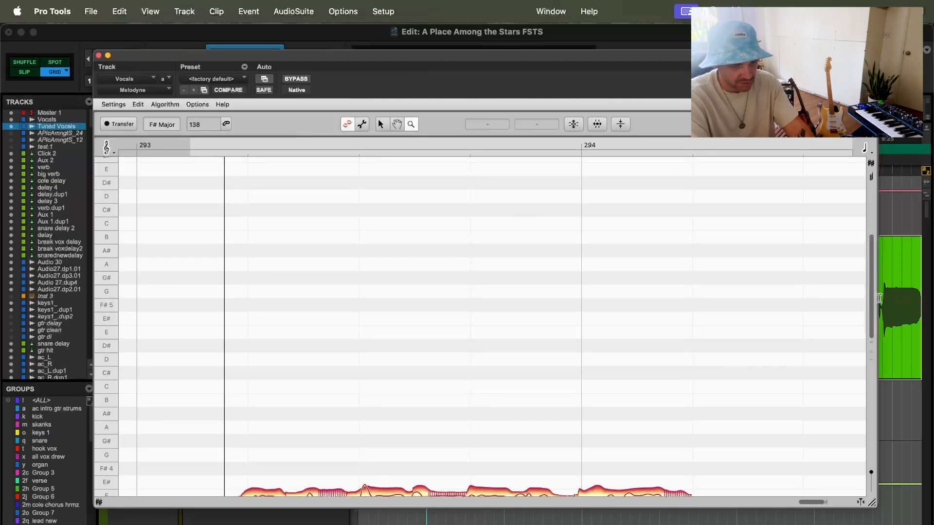
drag(873, 297, 866, 372)
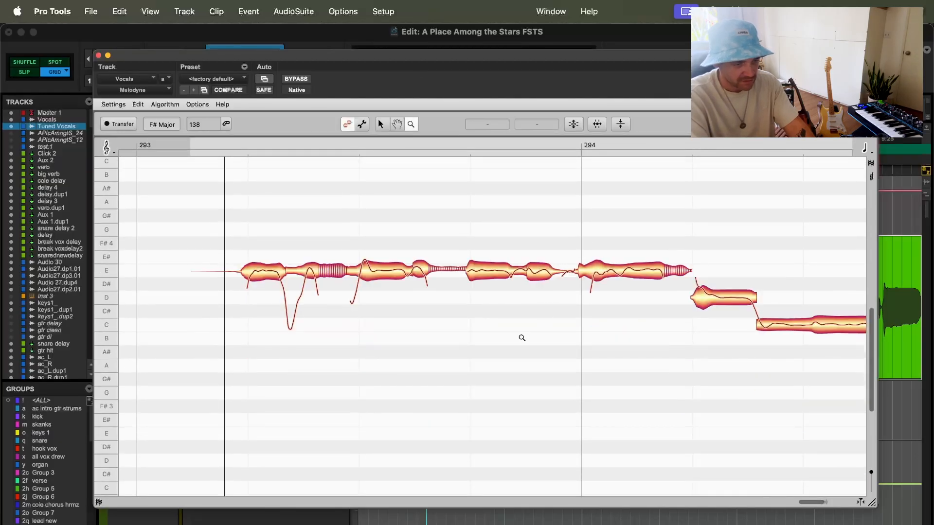
drag(522, 338, 506, 508)
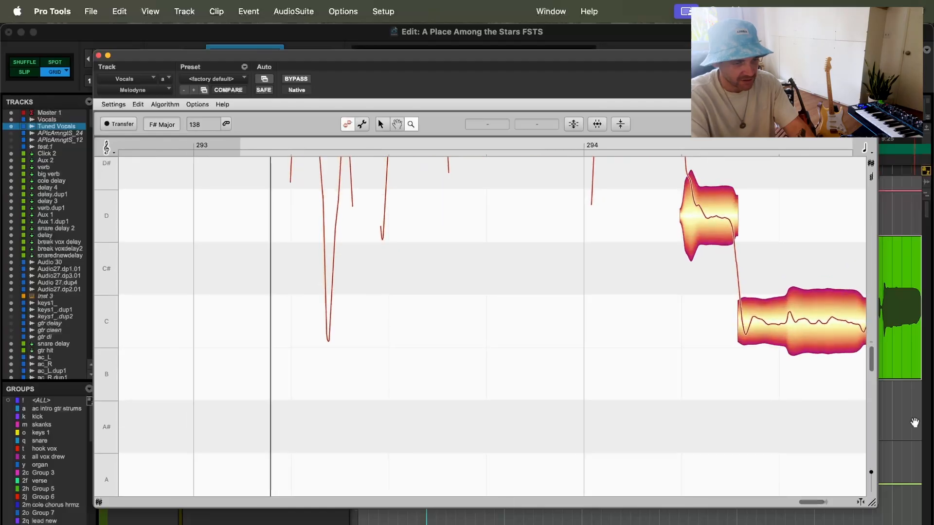
drag(871, 359, 874, 340)
drag(516, 278, 518, 363)
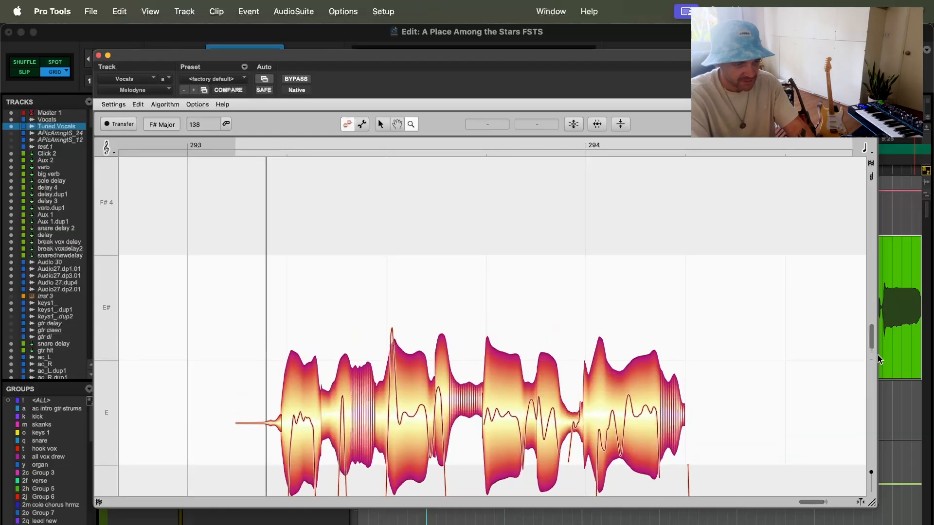
Examine the phrase at different horizontal and vertical scales with the Zoom tool, from bars 293 to 296 in to bar 294.
mouse_move(873, 339)
mouse_down()
mouse_move(873, 357)
mouse_move(873, 346)
mouse_up()
drag(569, 306, 735, 269)
drag(787, 502, 821, 505)
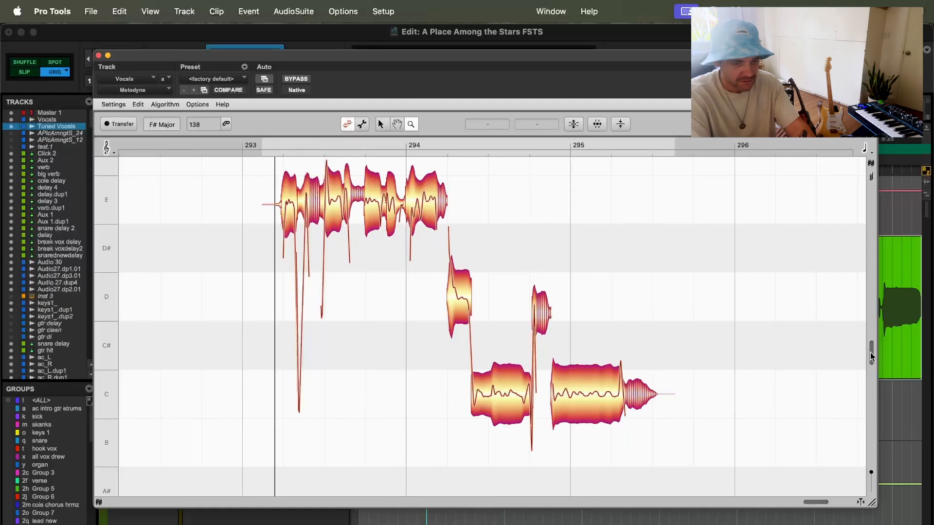
scroll(866, 360, up, 5)
drag(449, 330, 671, 336)
drag(336, 356, 269, 298)
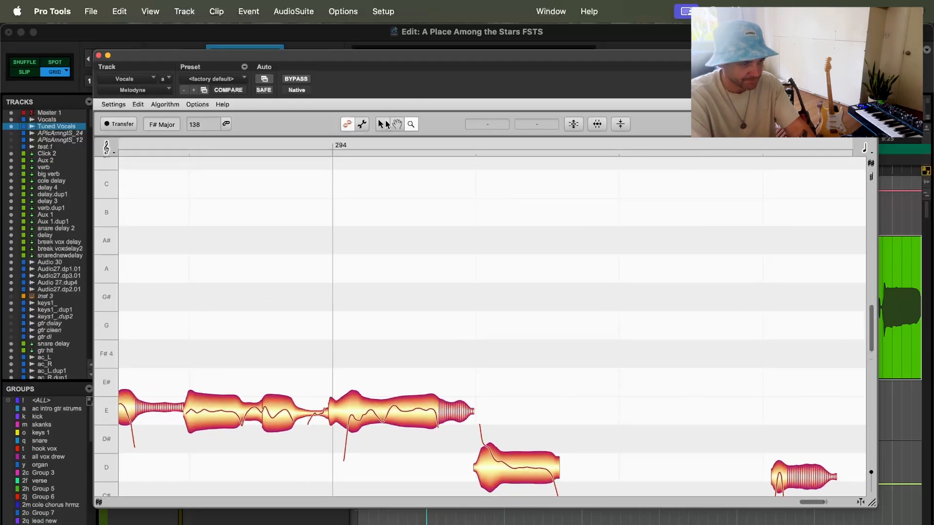
Split the selected E4 note just after bar 294 and rejoin it repeatedly, ending with the note in two parts.
click(384, 124)
click(388, 427)
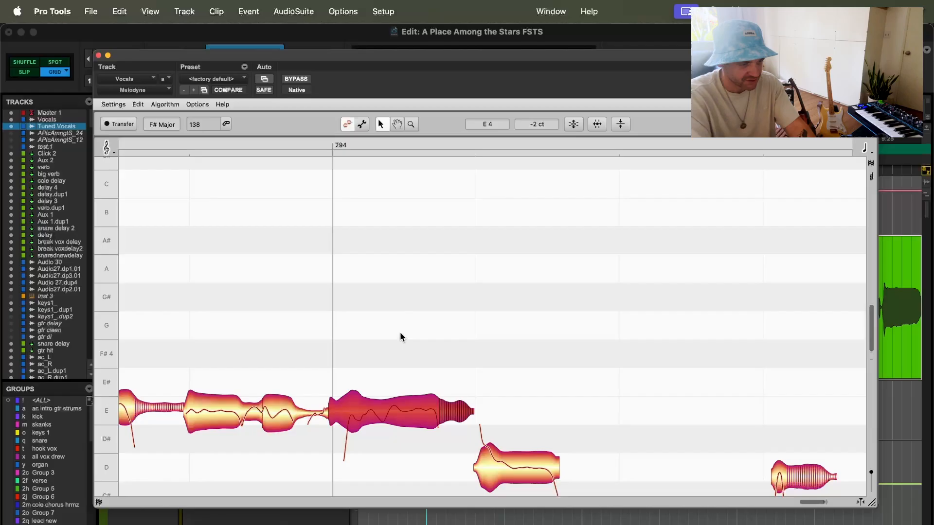
mouse_move(400, 398)
mouse_down()
mouse_move(400, 370)
mouse_move(399, 426)
mouse_move(400, 397)
mouse_up()
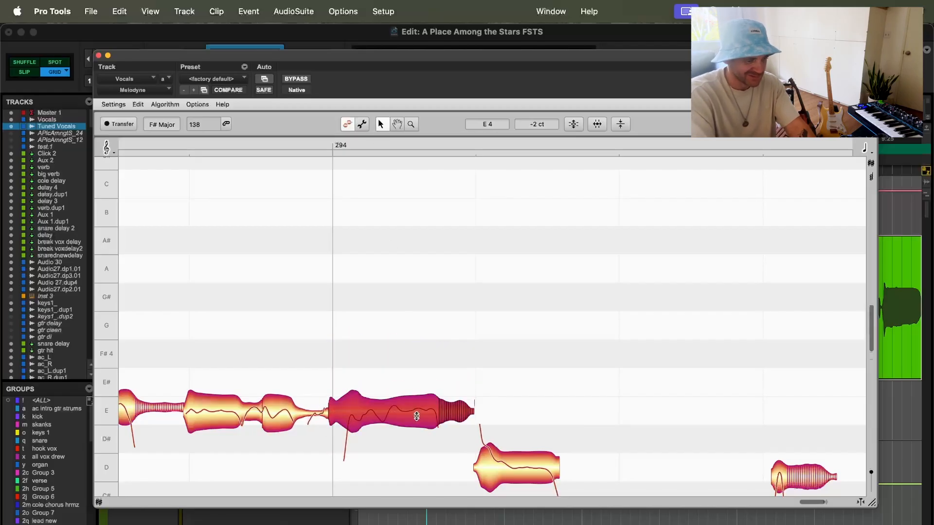
double_click(392, 396)
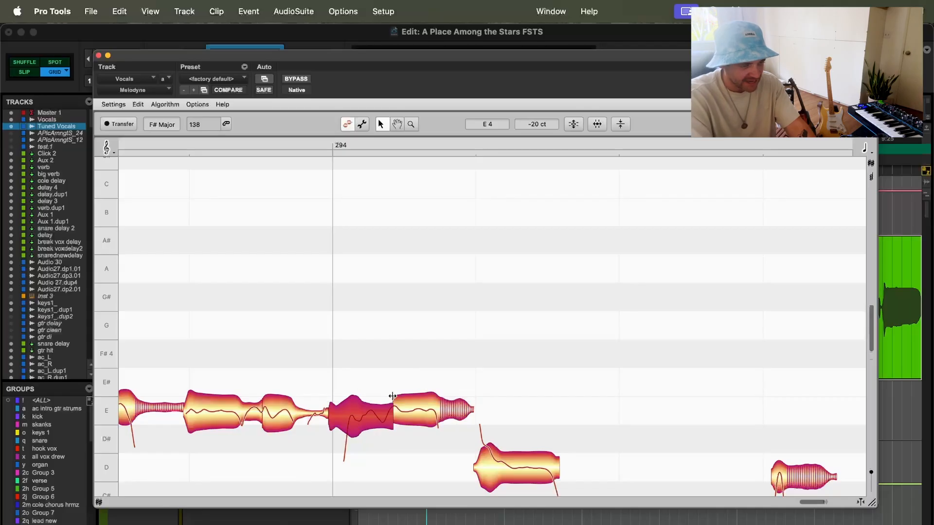
double_click(392, 397)
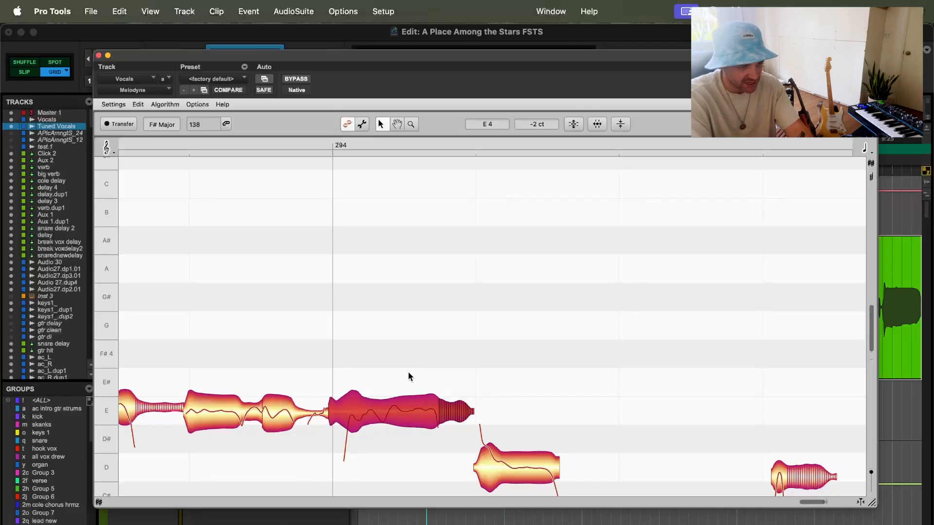
double_click(393, 398)
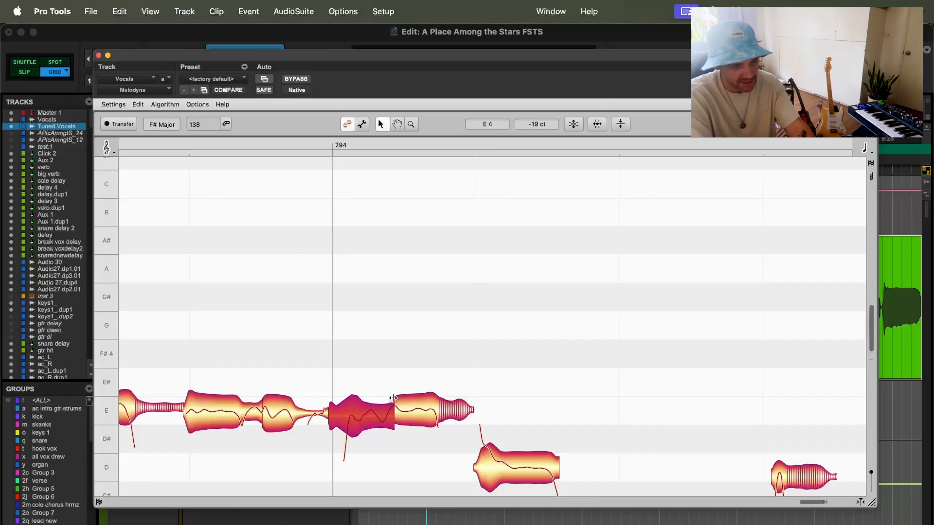
double_click(394, 400)
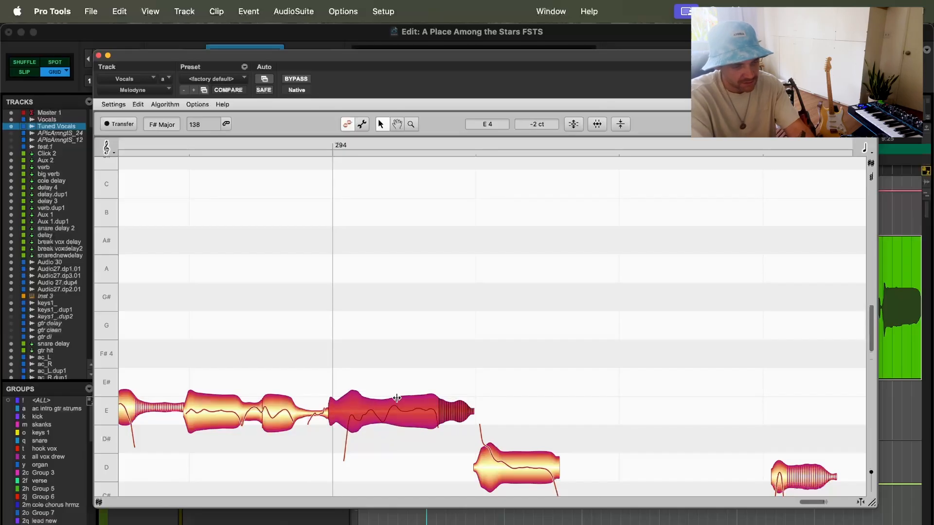
double_click(394, 398)
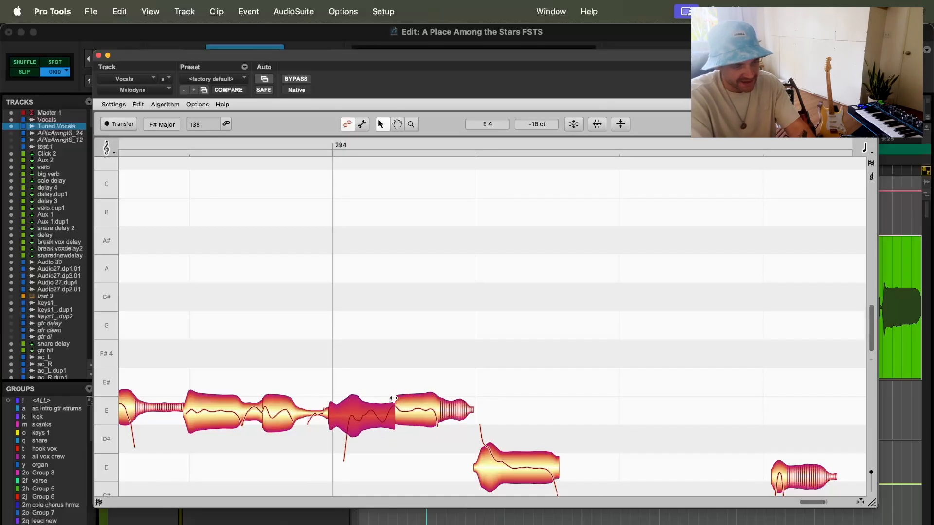
Raise the second part of the split E4 note to E#4 and return it to E4.
click(424, 414)
drag(423, 414, 425, 378)
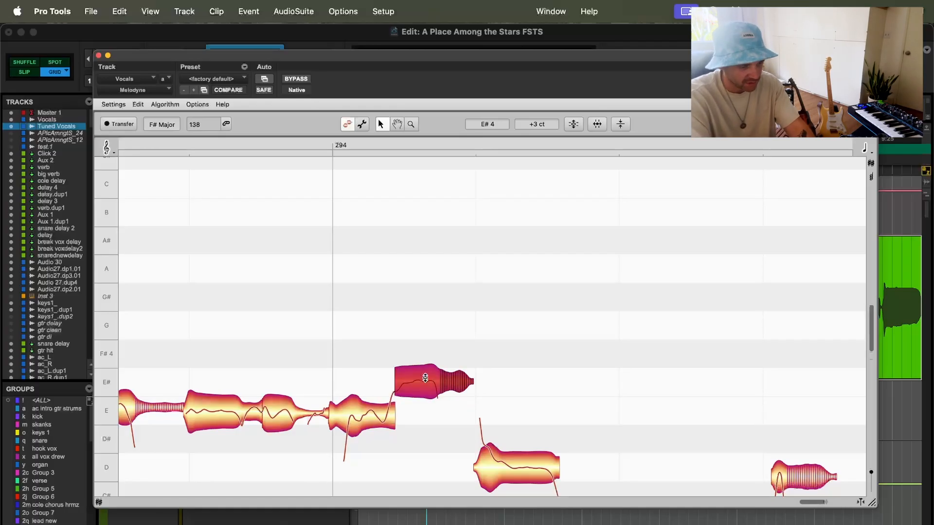
drag(425, 378, 426, 407)
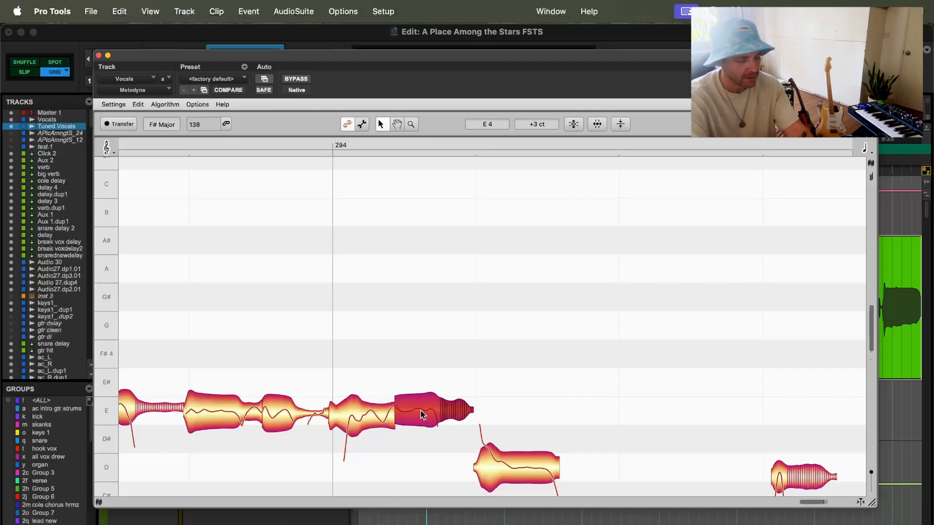
Try moving the second part of the note up to F#7, and undo the pitch moves and the split.
drag(422, 414, 394, 359)
scroll(393, 359, down, 20)
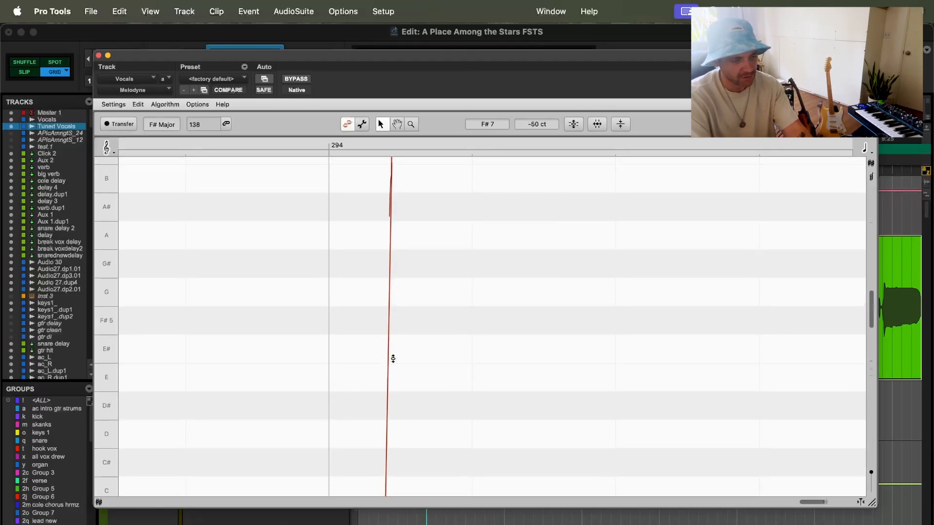
key(super+z)
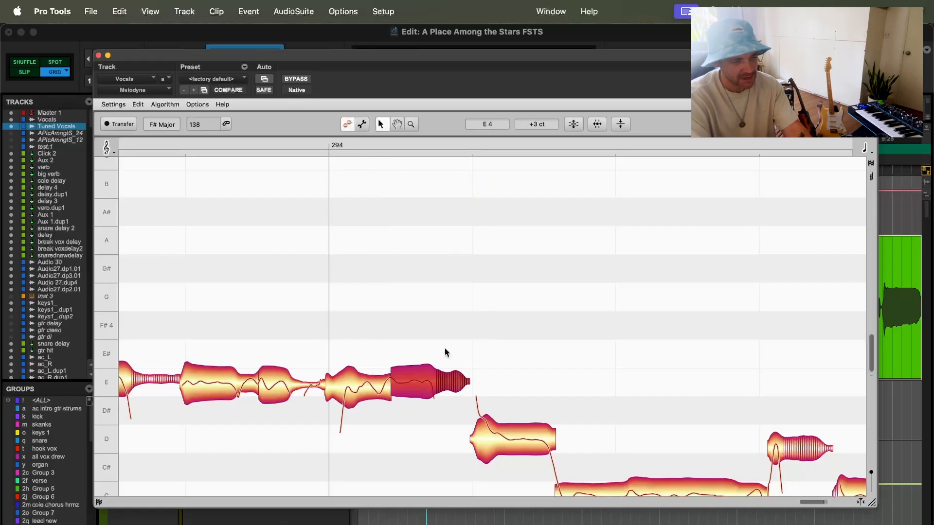
key(super+z)
scroll(453, 302, down, 5)
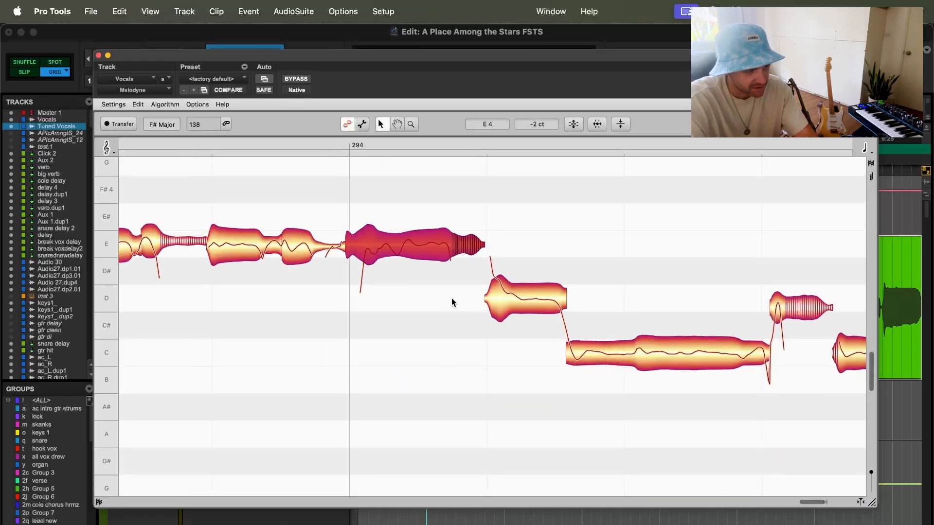
scroll(464, 305, right, 2)
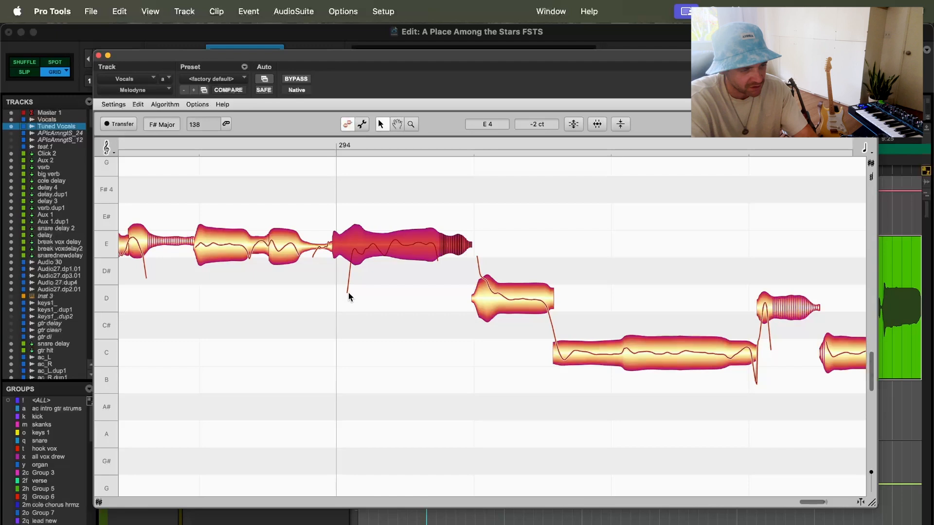
scroll(348, 296, down, 5)
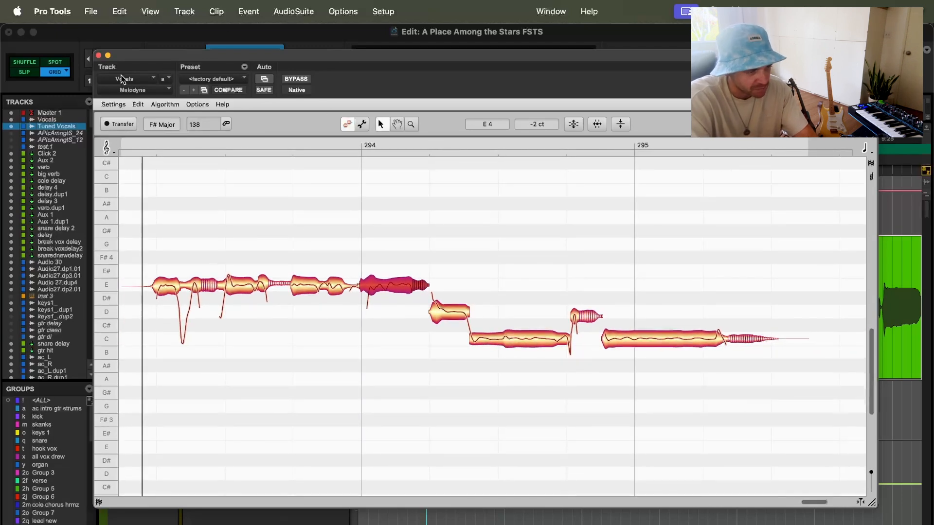
Close the Melodyne window and place the edit cursor at the hook marker, 293|1|000.
click(99, 56)
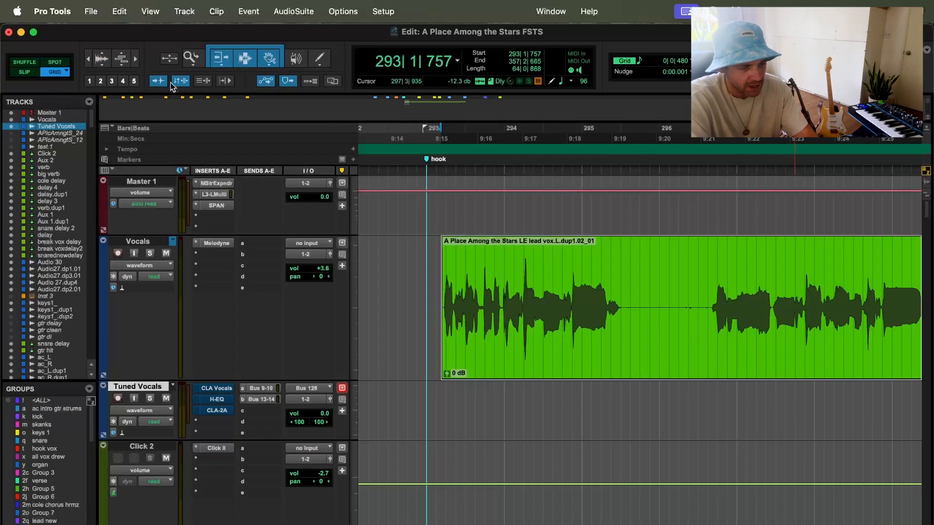
key(r)
scroll(471, 394, right, 4)
click(471, 394)
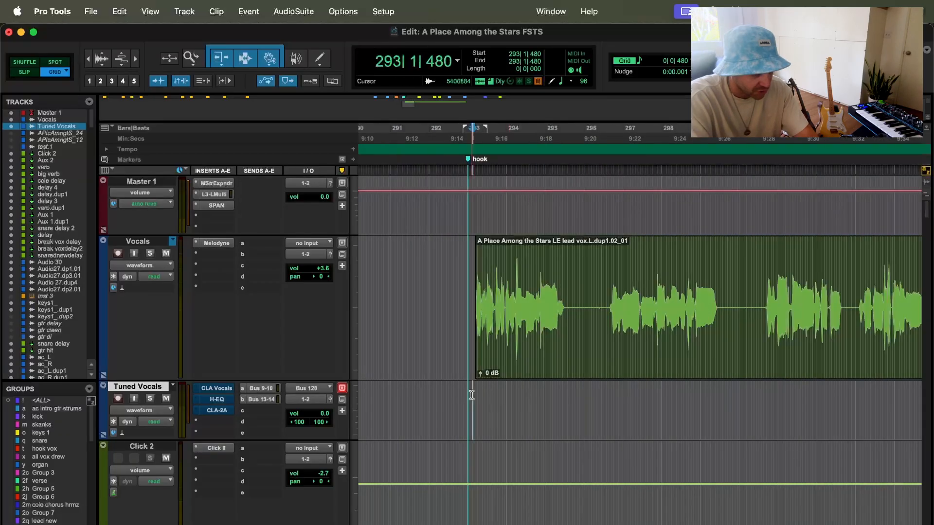
key(t)
scroll(471, 394, right, 4)
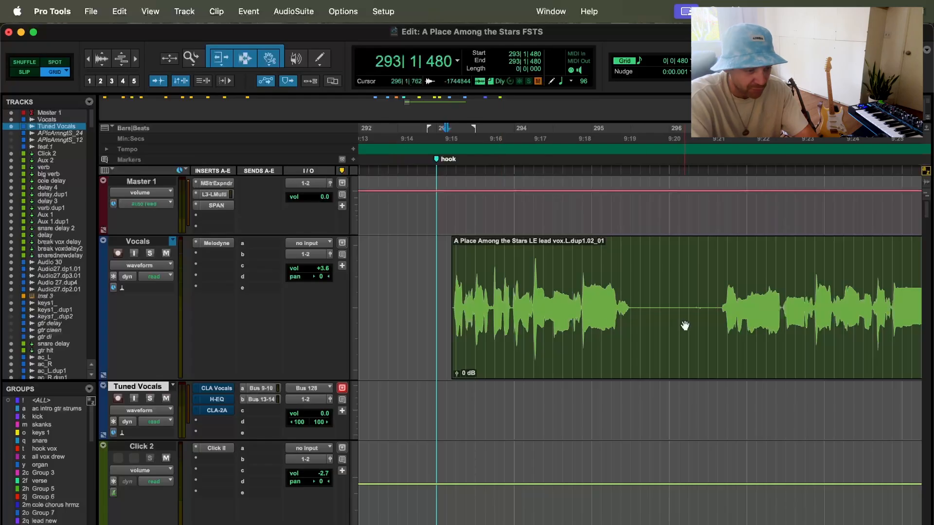
drag(462, 392, 632, 408)
click(432, 276)
click(442, 276)
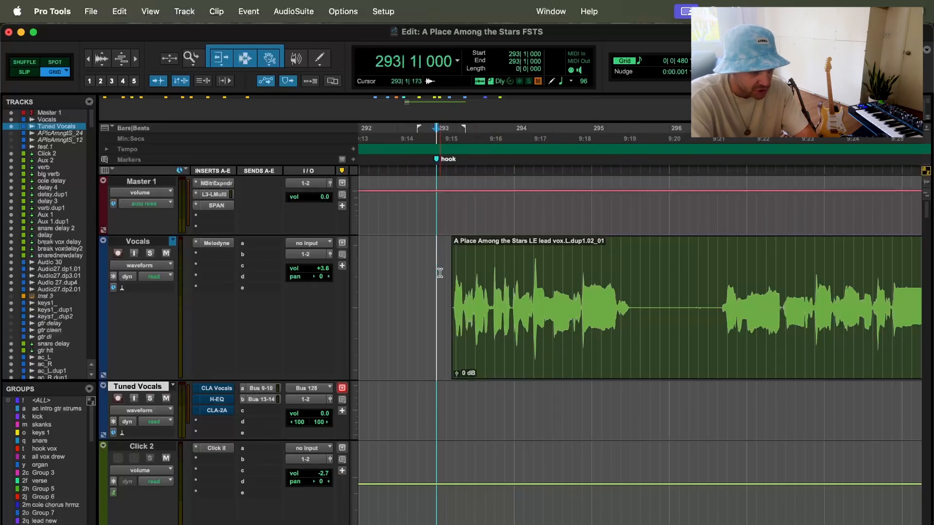
Check the input assignment of Tuned Vocals and the bus choices for the Vocals track's output.
click(316, 389)
click(266, 348)
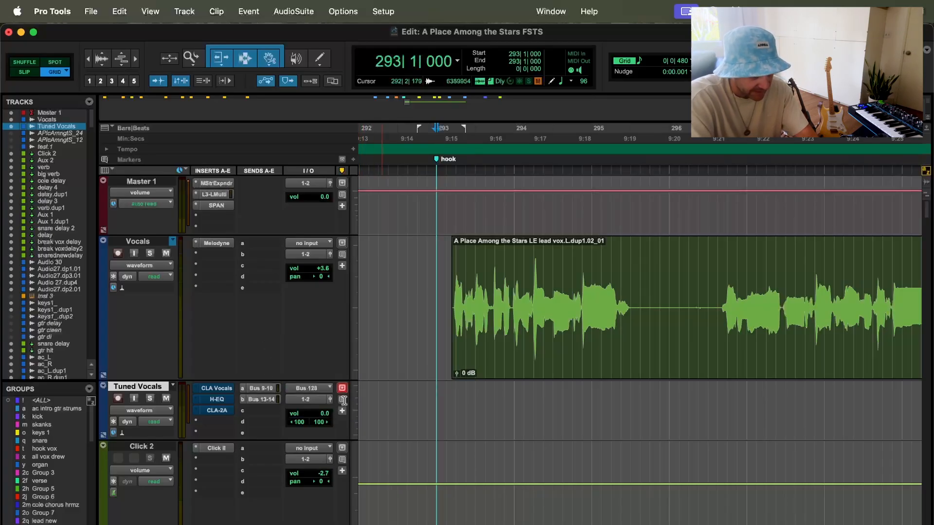
click(308, 388)
click(230, 347)
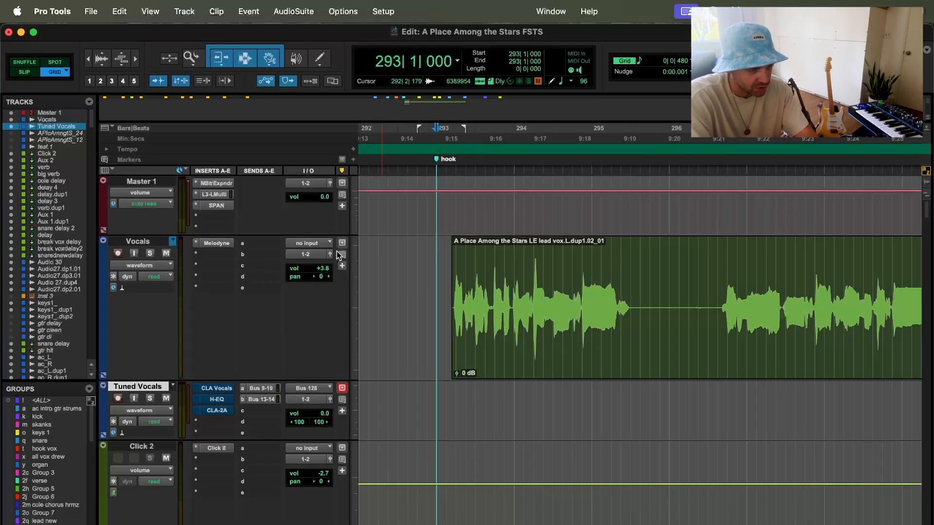
click(310, 254)
mouse_move(307, 269)
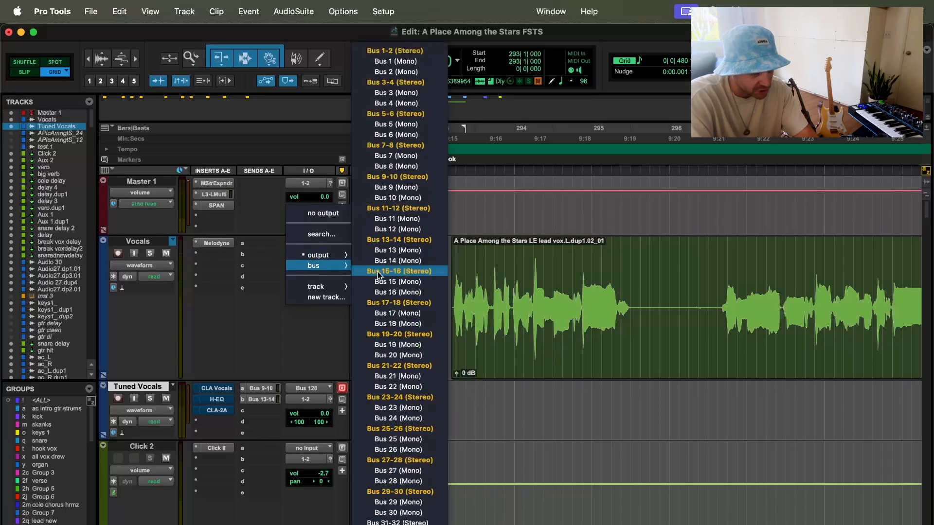
click(309, 363)
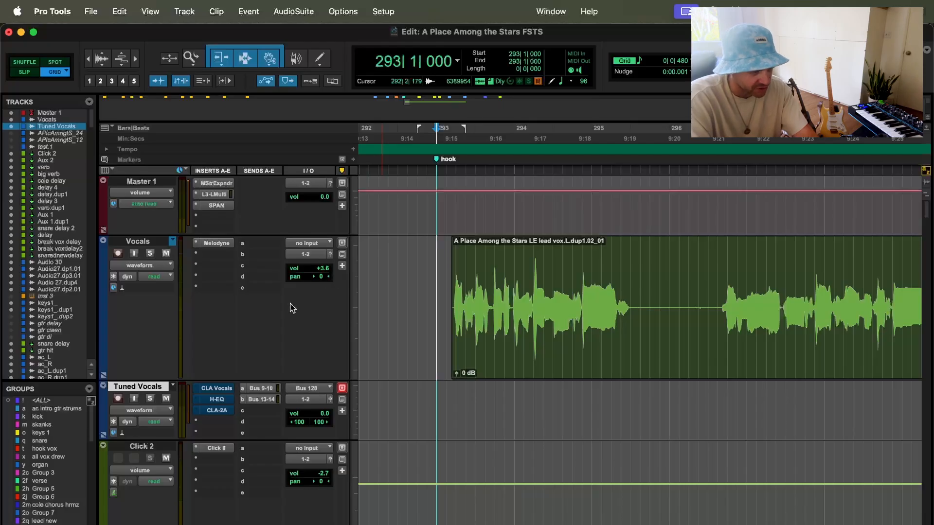
Review the bus assignments of the tracks further down and the list of input buses for Tuned Vocals.
scroll(291, 306, down, 15)
scroll(292, 308, up, 3)
scroll(290, 307, up, 2)
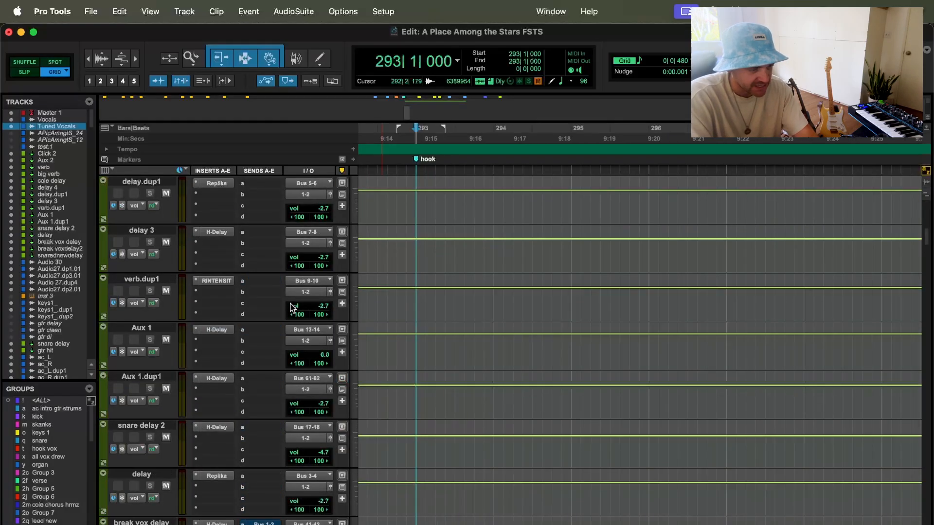
scroll(290, 306, up, 10)
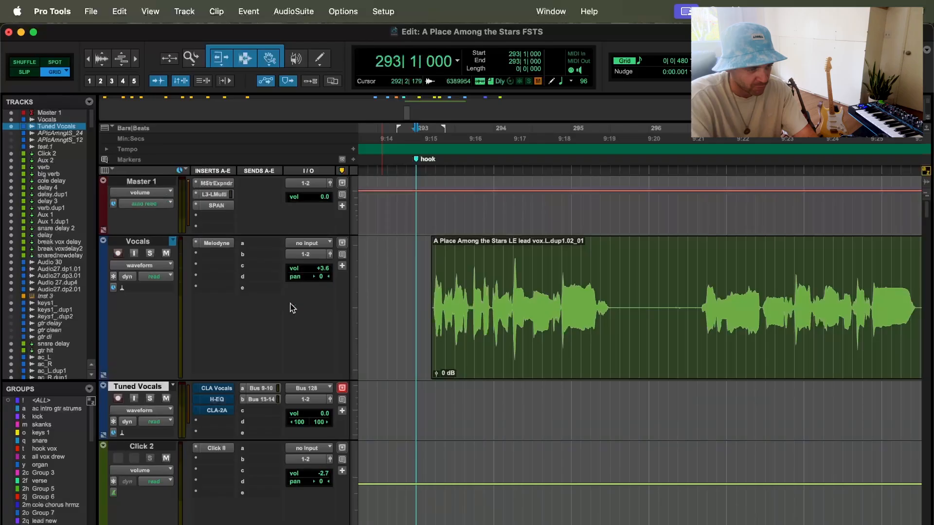
click(315, 389)
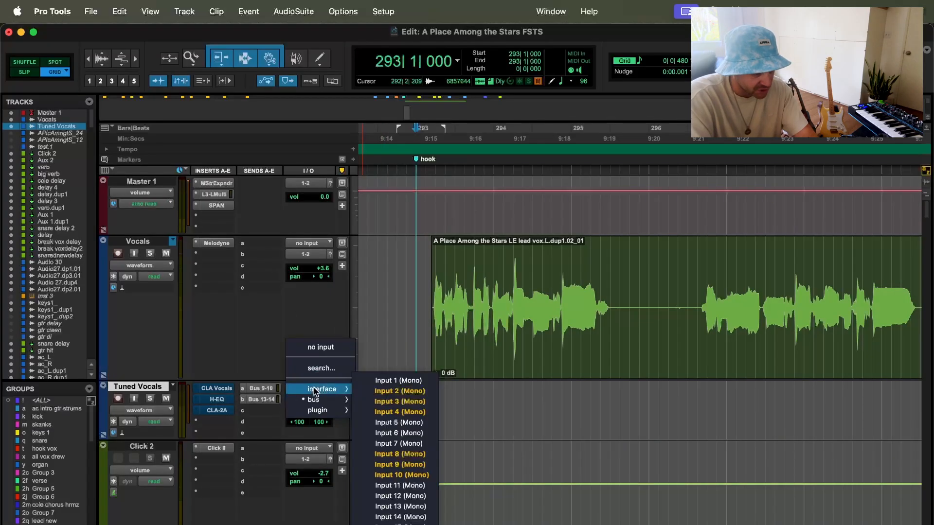
mouse_move(316, 400)
scroll(393, 440, down, 10)
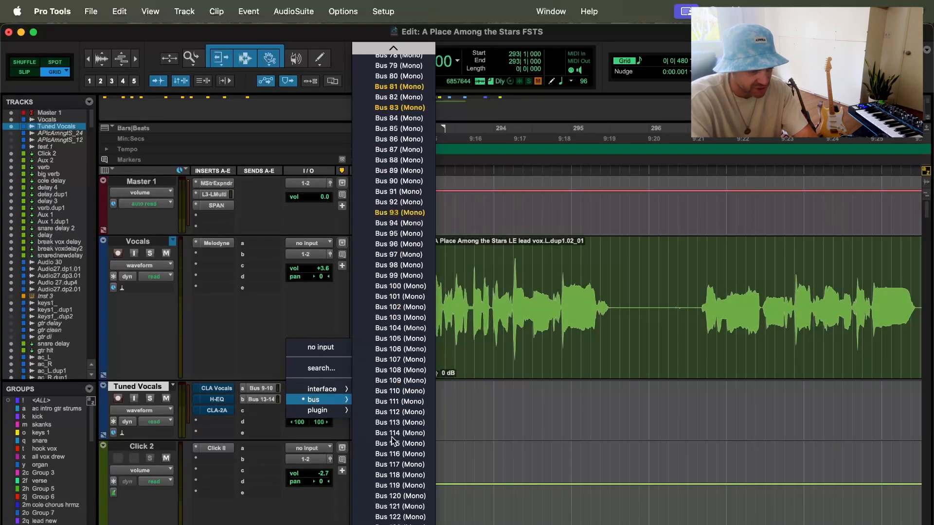
click(248, 320)
Route the output of the Vocals track to Bus 128.
click(311, 255)
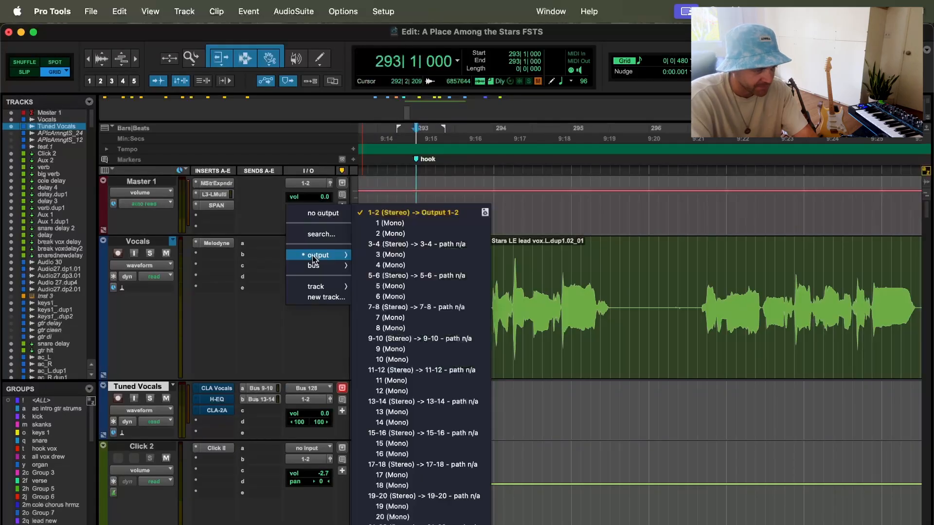
mouse_move(314, 270)
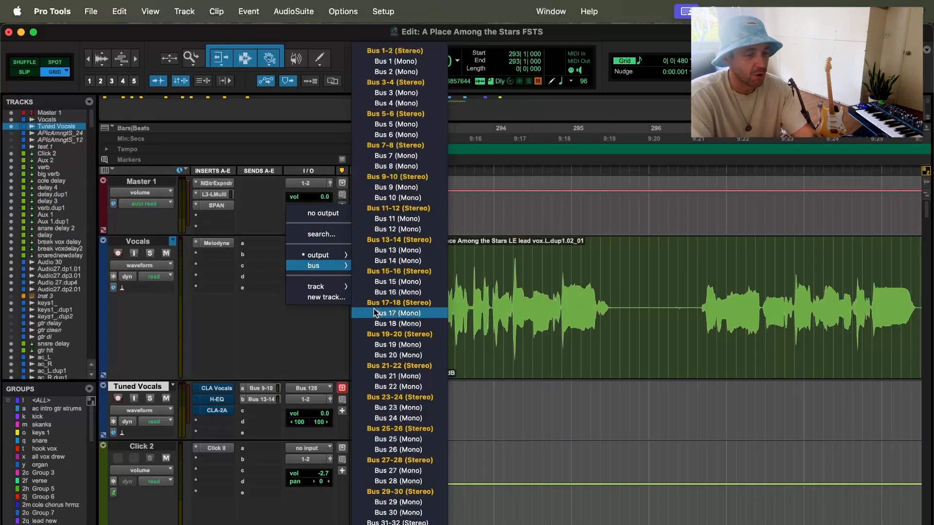
scroll(390, 336, down, 15)
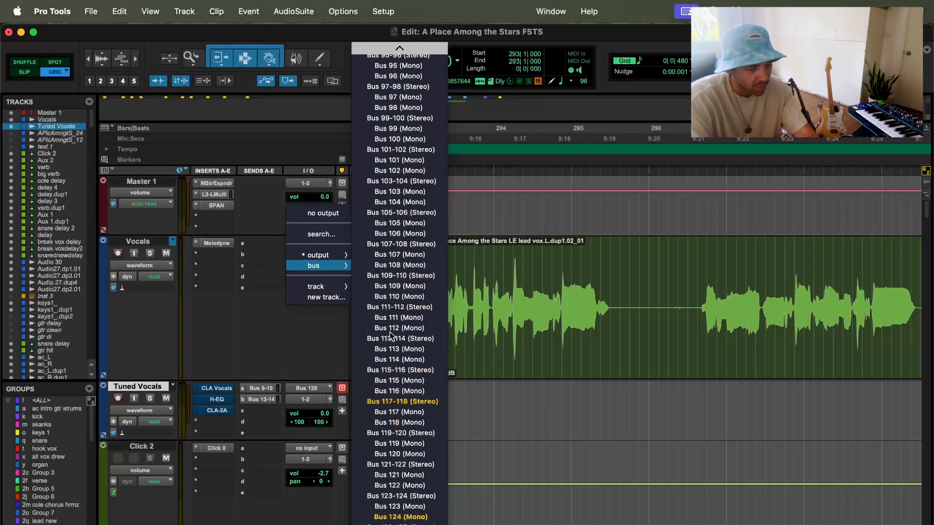
click(396, 506)
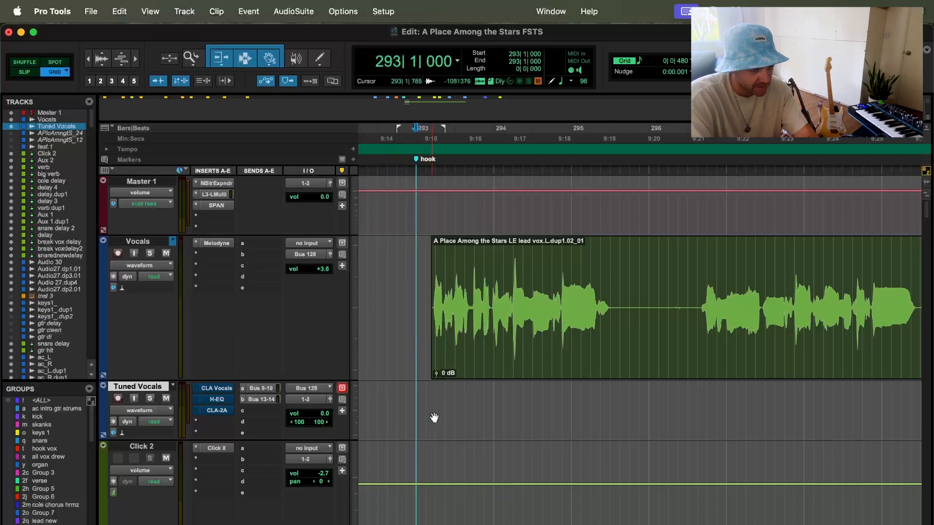
Record-arm Tuned Vocals and record the tuned phrase onto it from 293|1|000 to about 295|4.
click(425, 397)
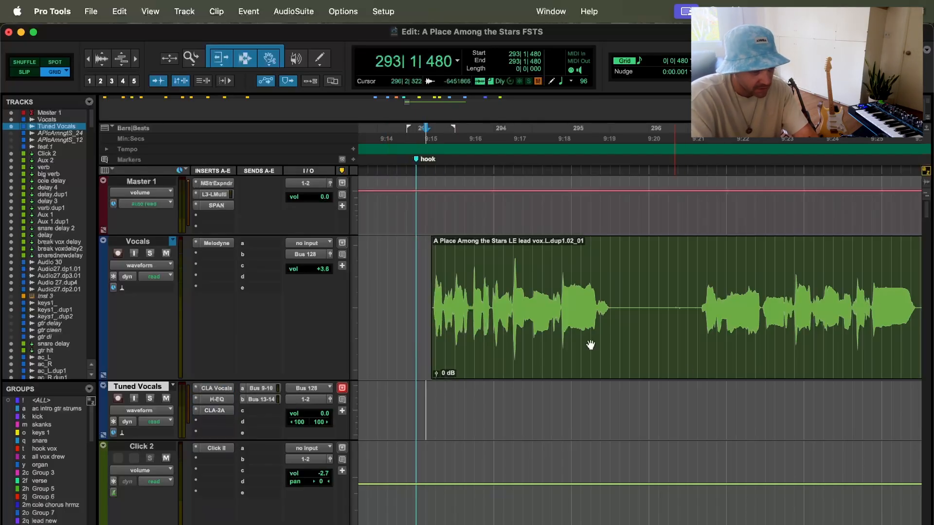
click(401, 396)
click(419, 398)
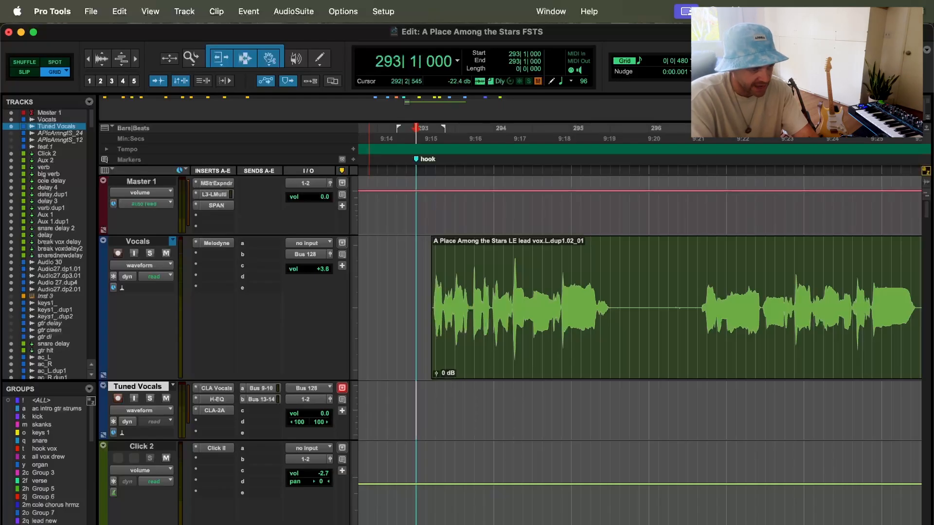
key(super+space)
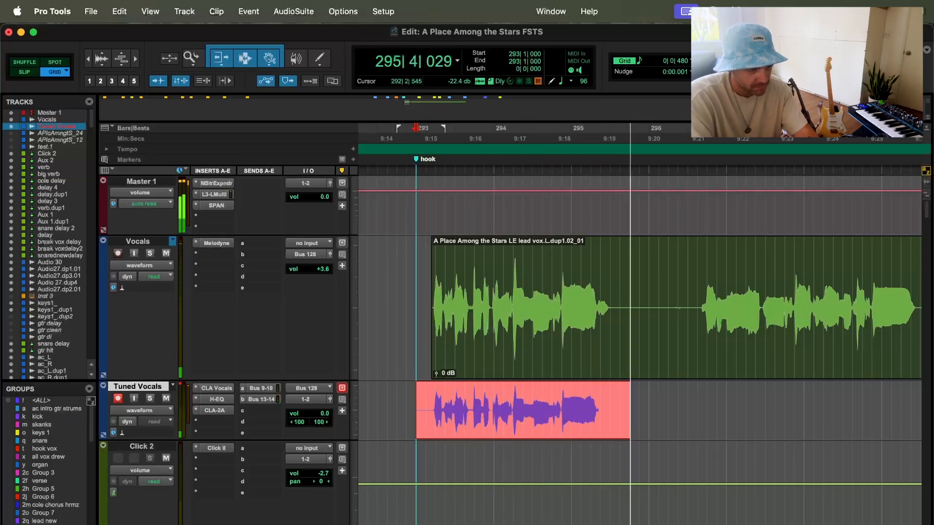
key(space)
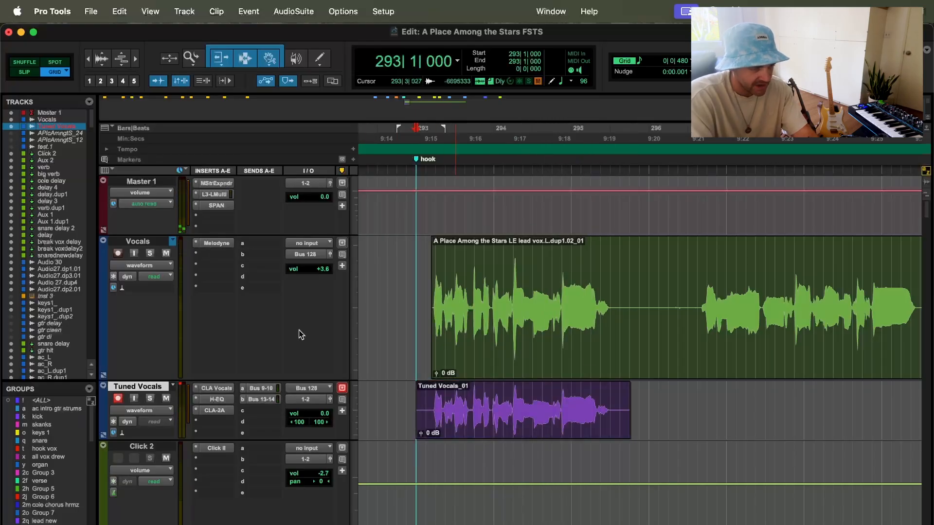
Place the edit cursor on the Vocals track at 296|3|000, before the second phrase, with more of the timeline in view.
click(690, 286)
key(r)
key(r)
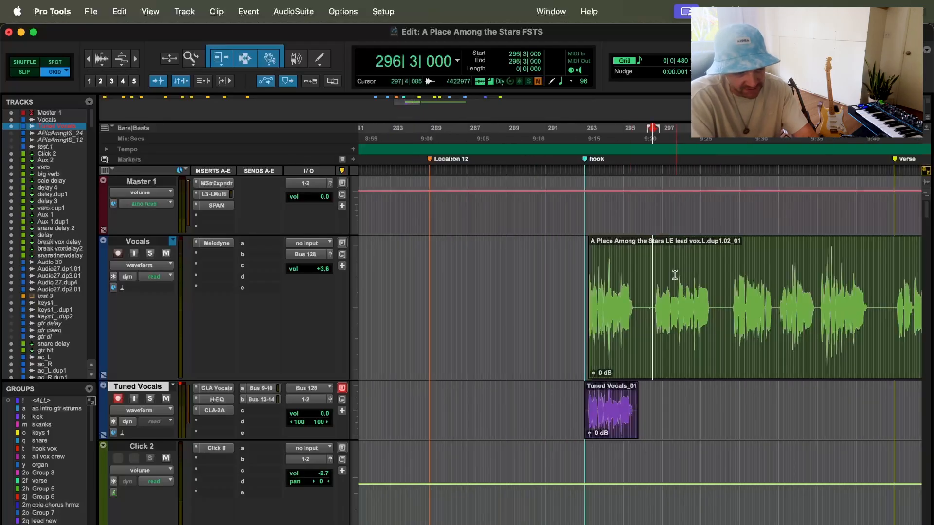
Hide the original Vocals track and make it inactive.
drag(651, 272, 654, 271)
key(t)
key(t)
click(466, 281)
key(r)
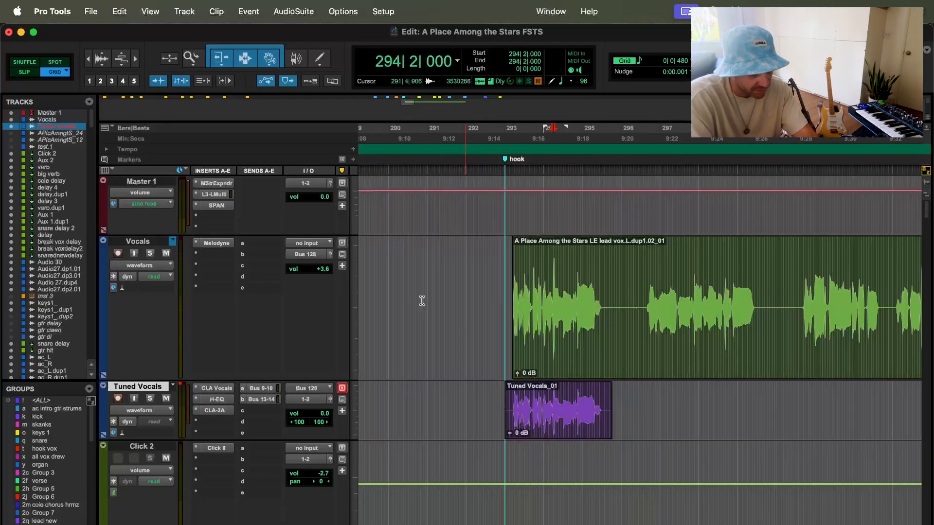
click(150, 242)
right_click(150, 242)
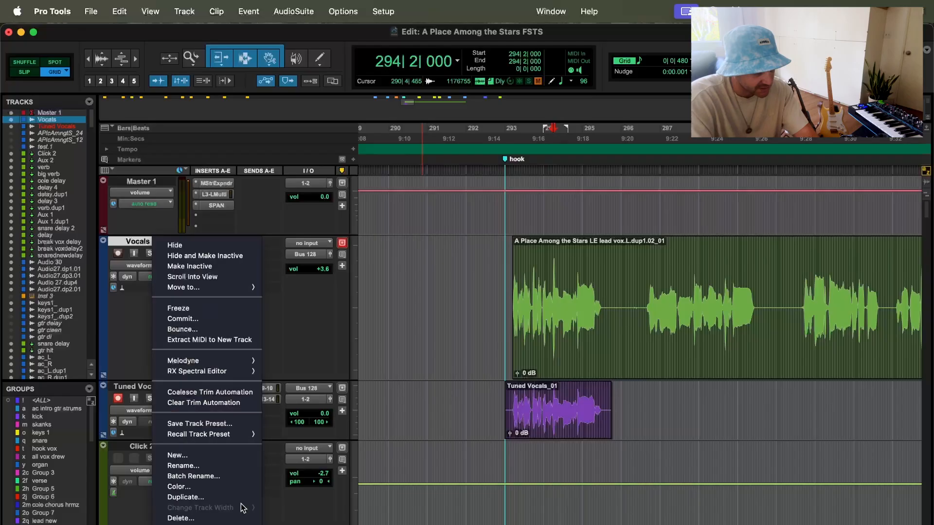
click(209, 255)
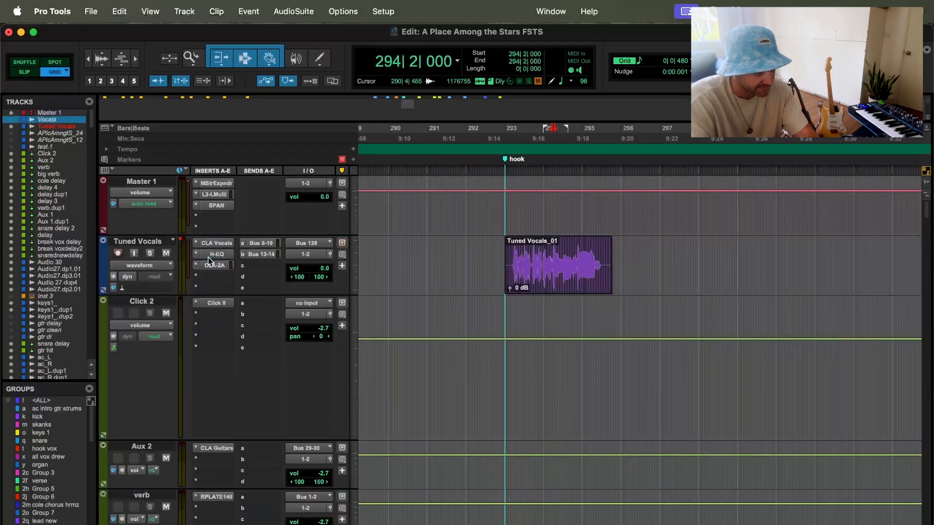
Play back the recorded phrase on the Tuned Vocals track from 293|2|000, stopping near its end.
click(553, 276)
key(t)
key(t)
click(685, 263)
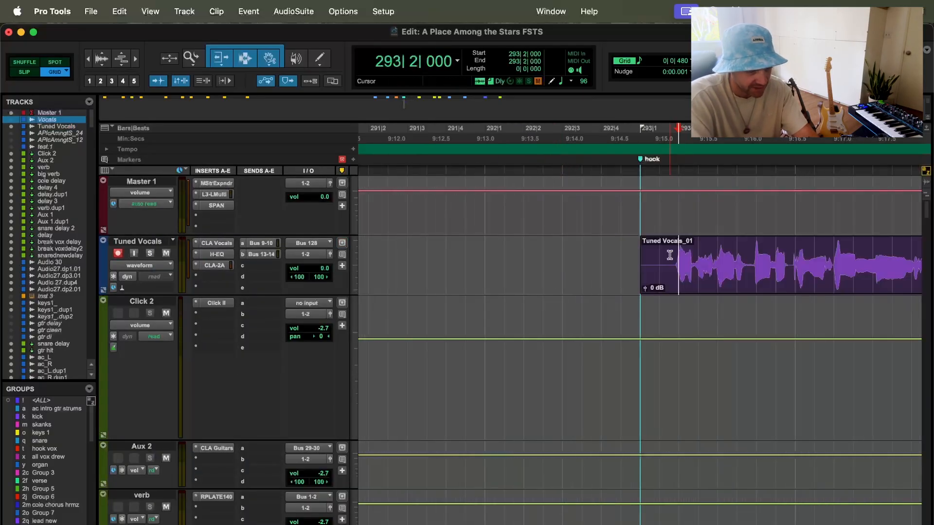
key(space)
key(r)
key(r)
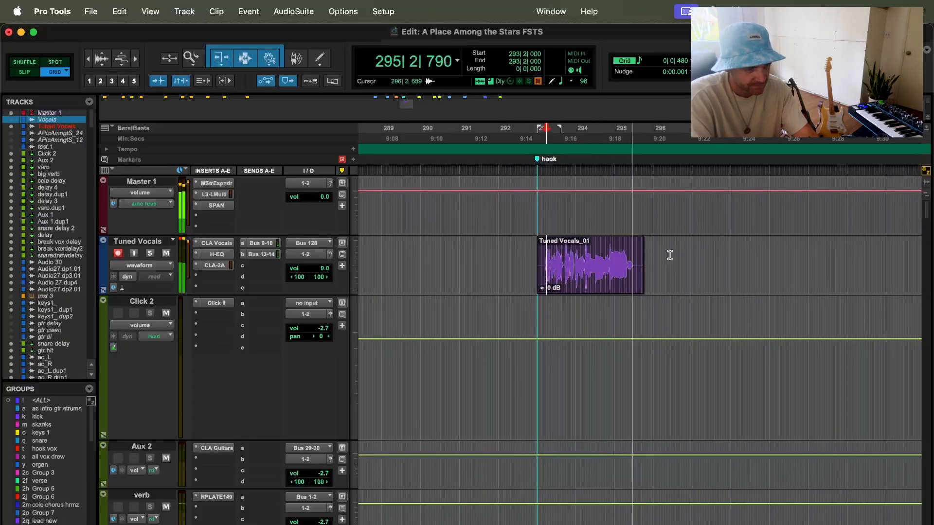
key(space)
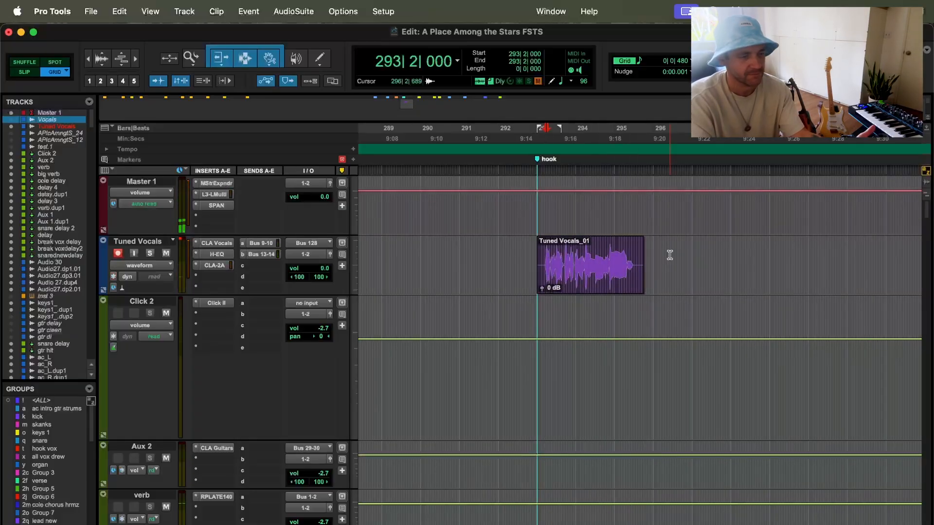
Select the whole recorded clip on the Tuned Vocals track.
click(593, 287)
key(t)
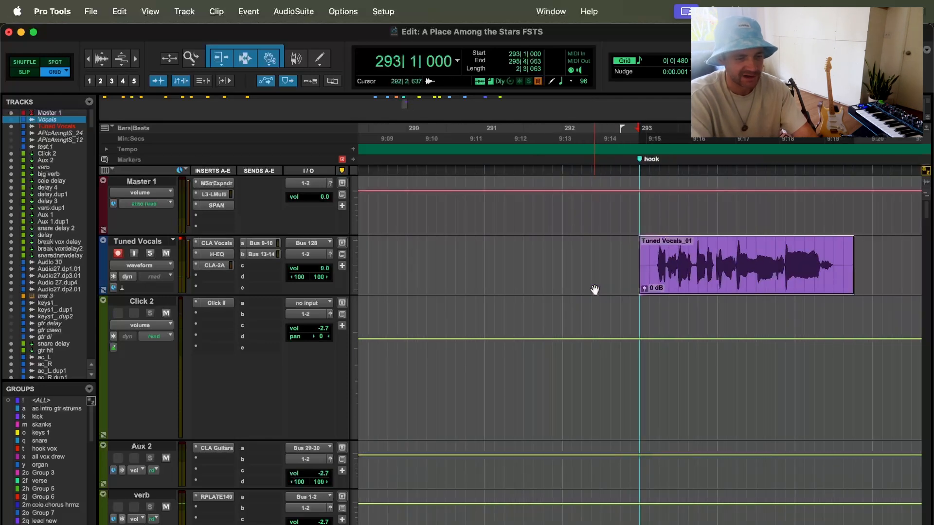